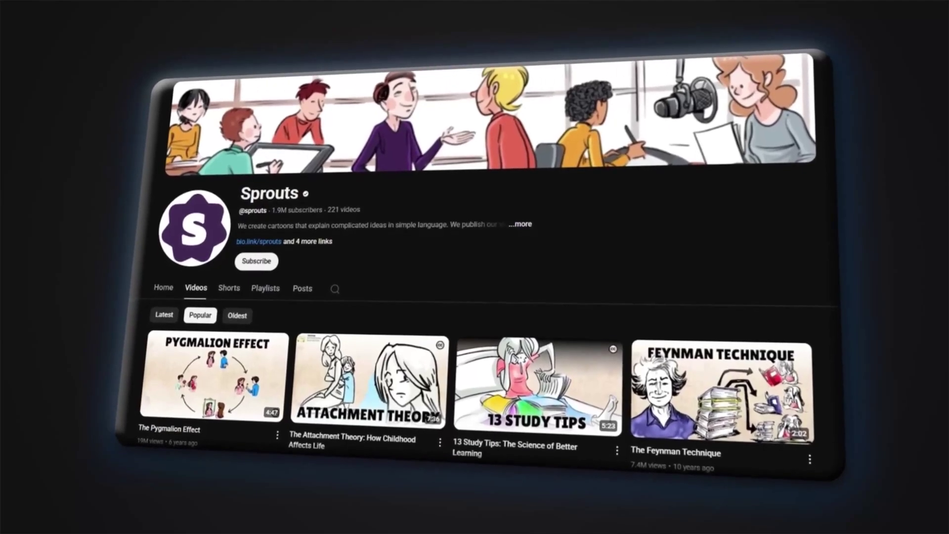
Step: Browse Sprouts' popular whiteboard videos, then highlight its $362 - $5.8K monthly earnings on Social Blade
scroll(497, 277, down, 3)
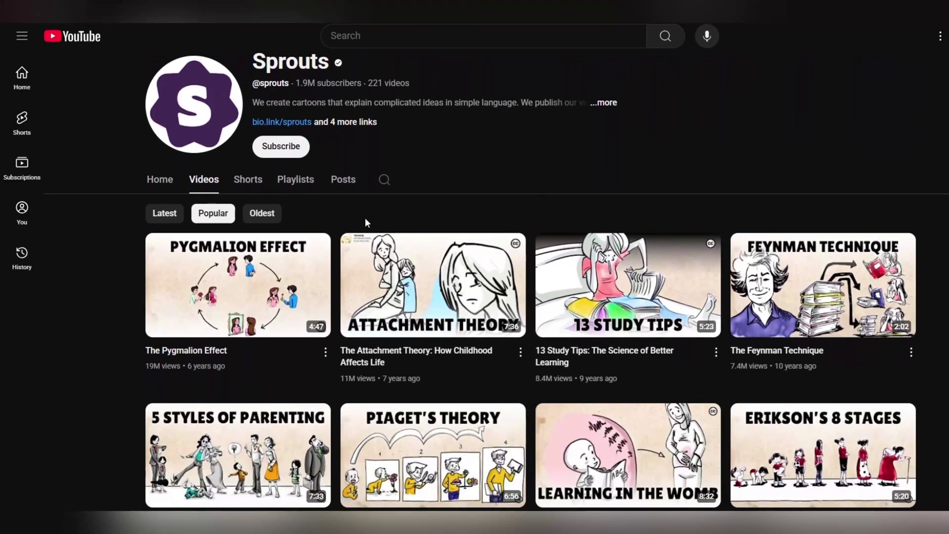
mouse_move(209, 303)
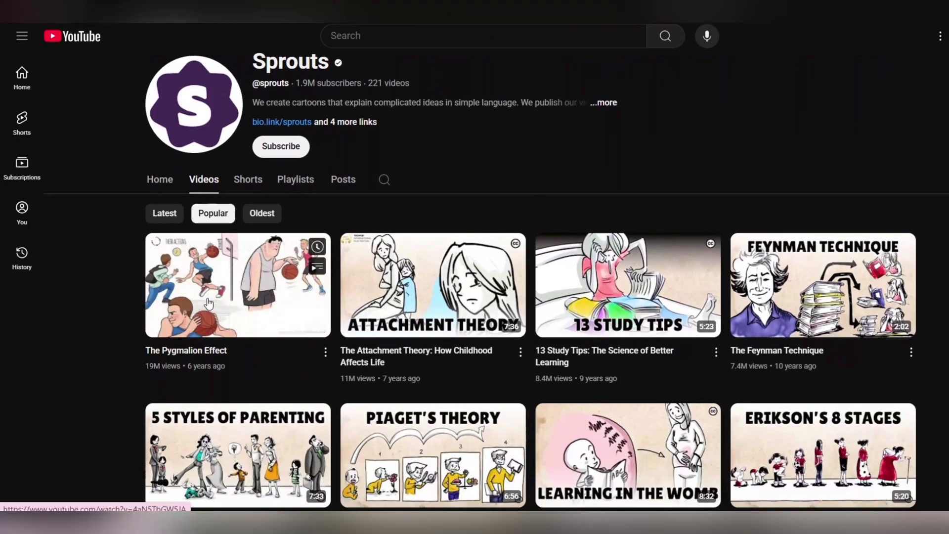
scroll(448, 303, down, 3)
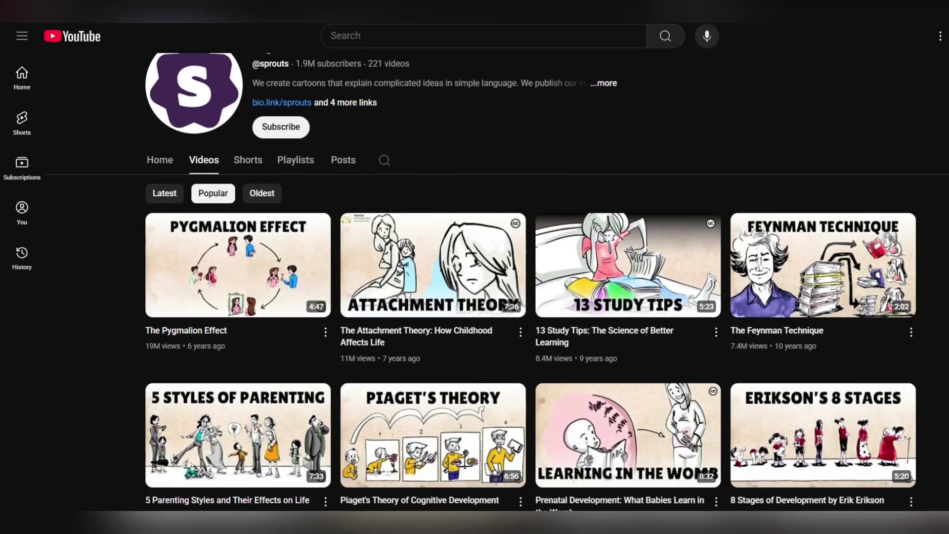
scroll(496, 296, down, 5)
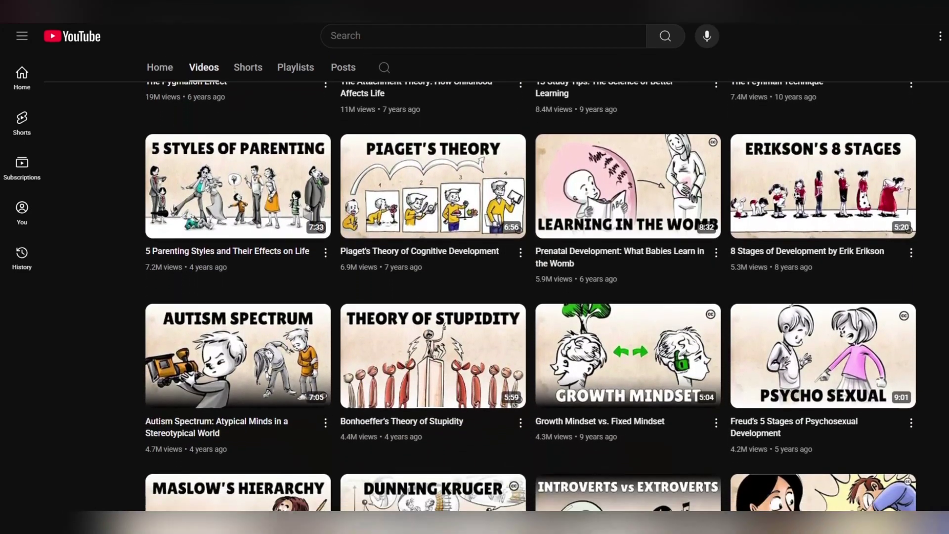
scroll(475, 297, down, 3)
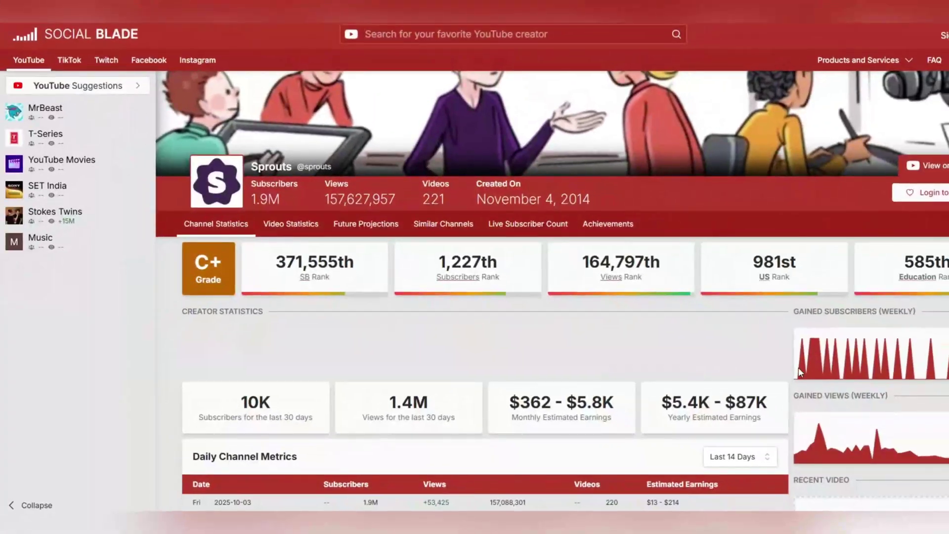
scroll(756, 372, down, 3)
drag(632, 269, 565, 274)
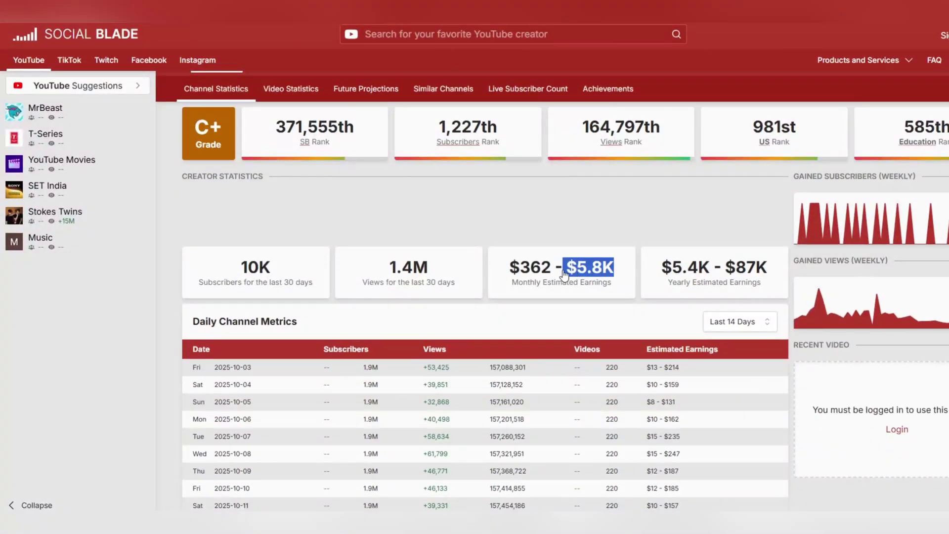
Step: Scroll through the Practical Psychology channel's video grid
click(588, 254)
scroll(591, 265, up, 2)
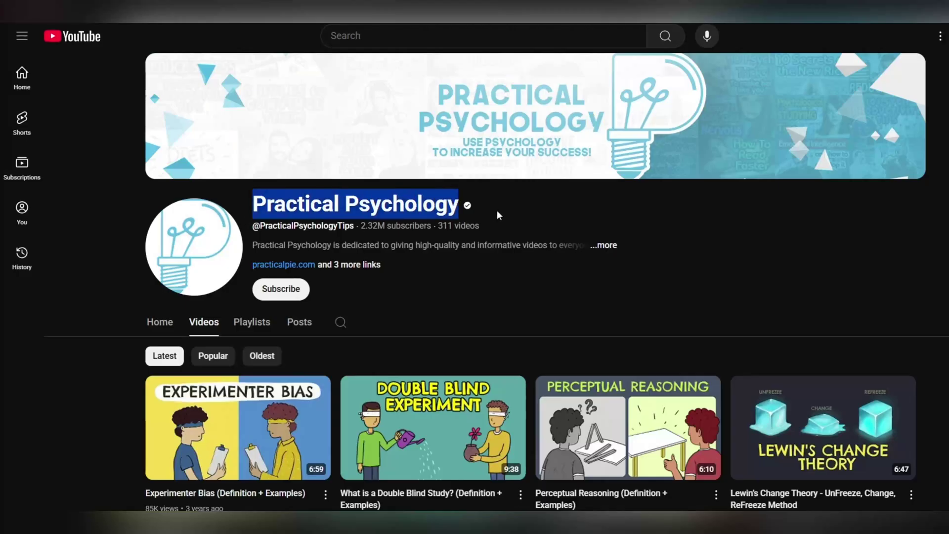
scroll(497, 293, down, 3)
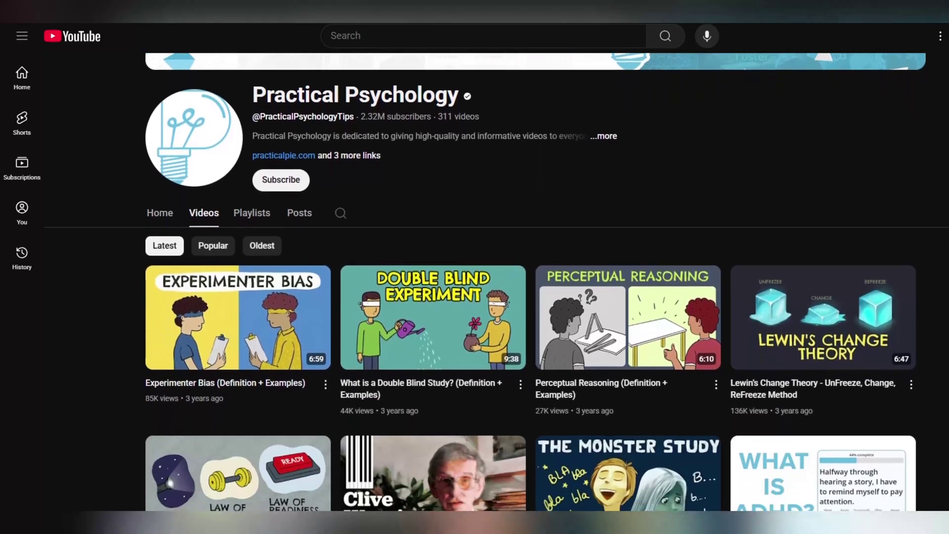
scroll(420, 223, down, 1)
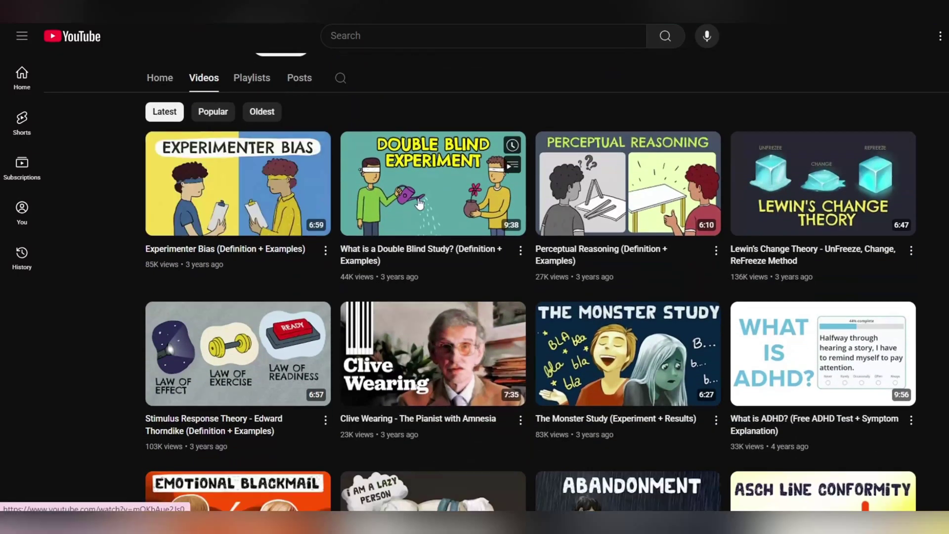
mouse_move(420, 203)
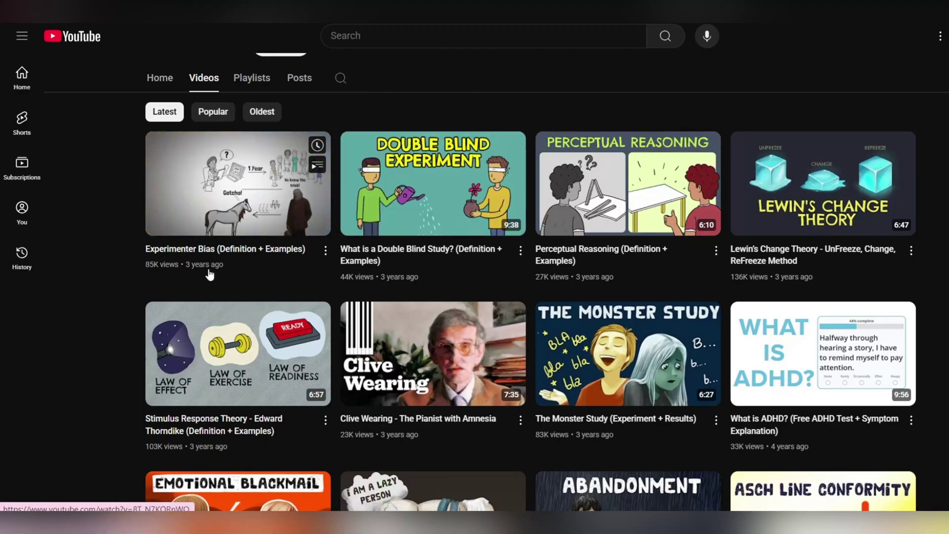
mouse_move(205, 373)
mouse_move(639, 369)
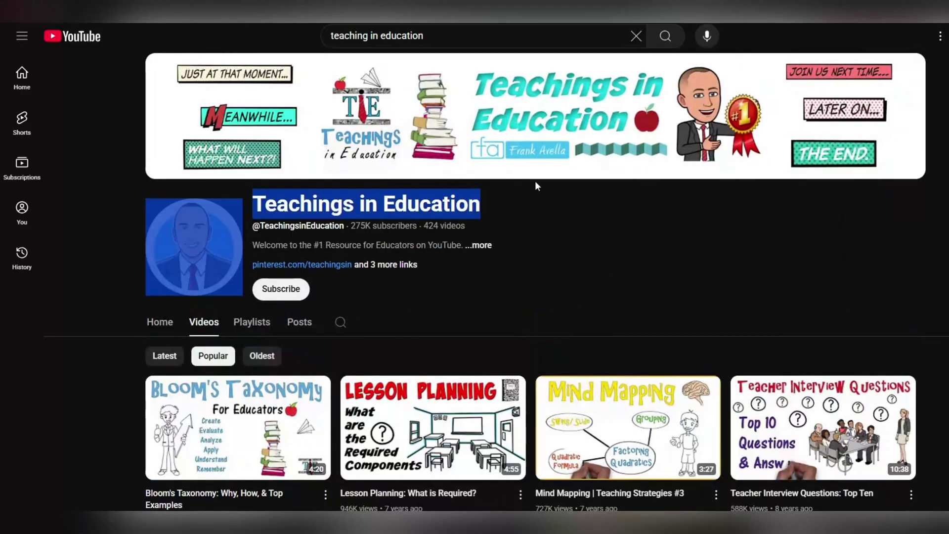
scroll(407, 278, down, 4)
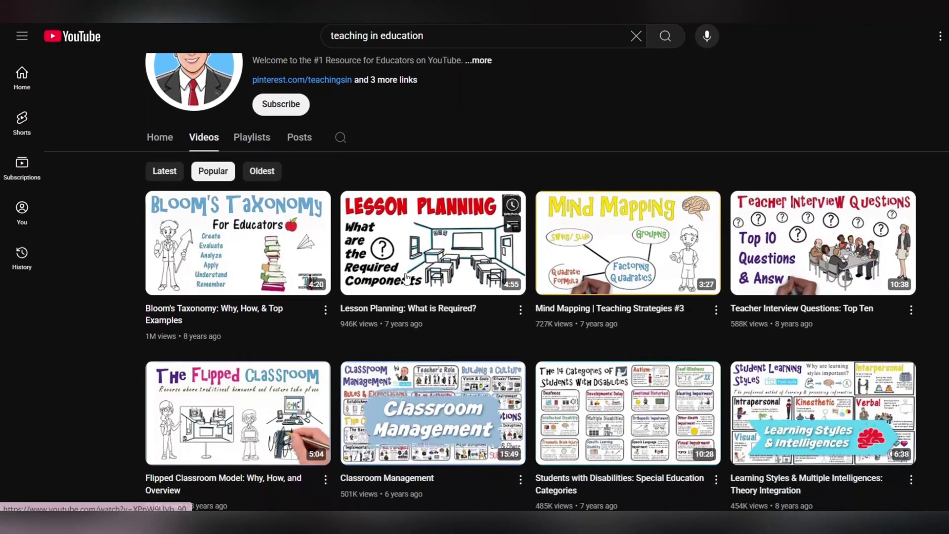
mouse_move(406, 271)
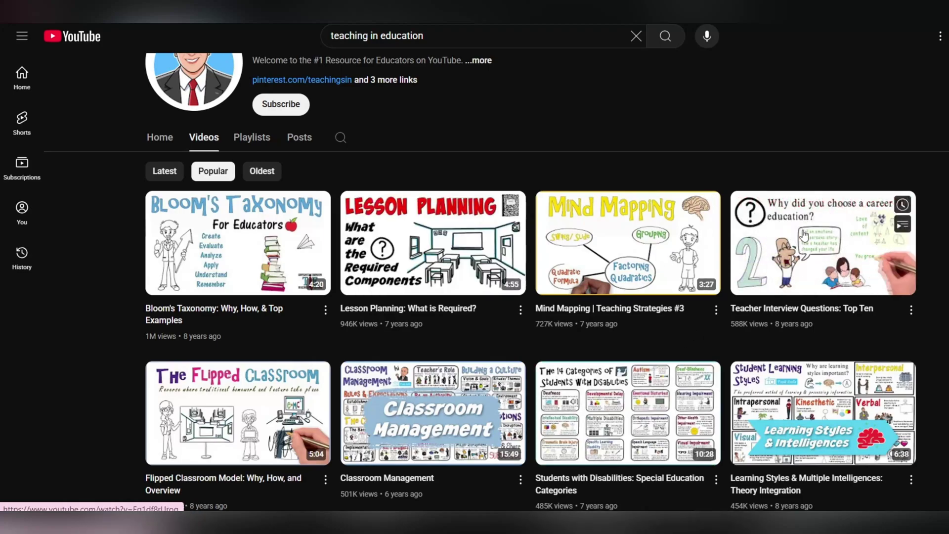
Step: Browse the Teachings in Education videos, then select the 15-YouTube-titles prompt in WordPad
scroll(495, 297, down, 3)
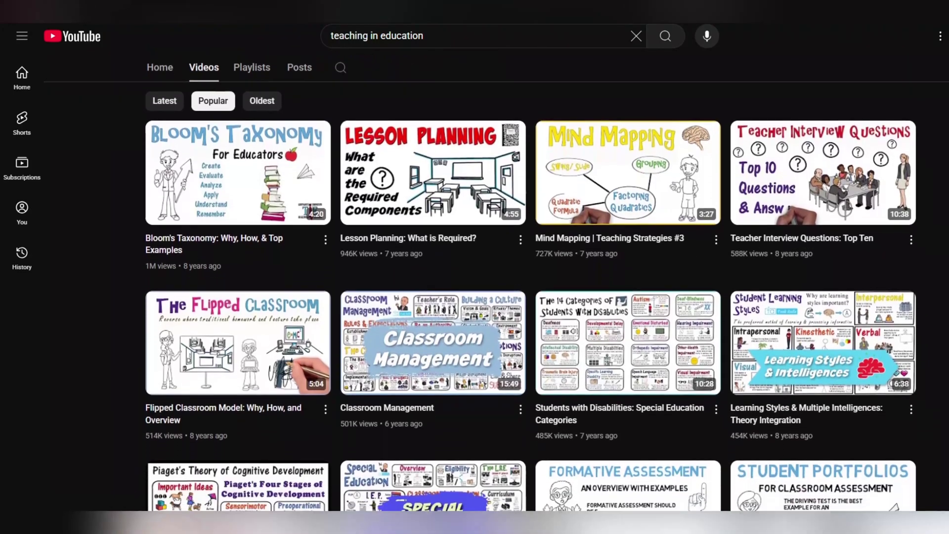
scroll(495, 297, down, 3)
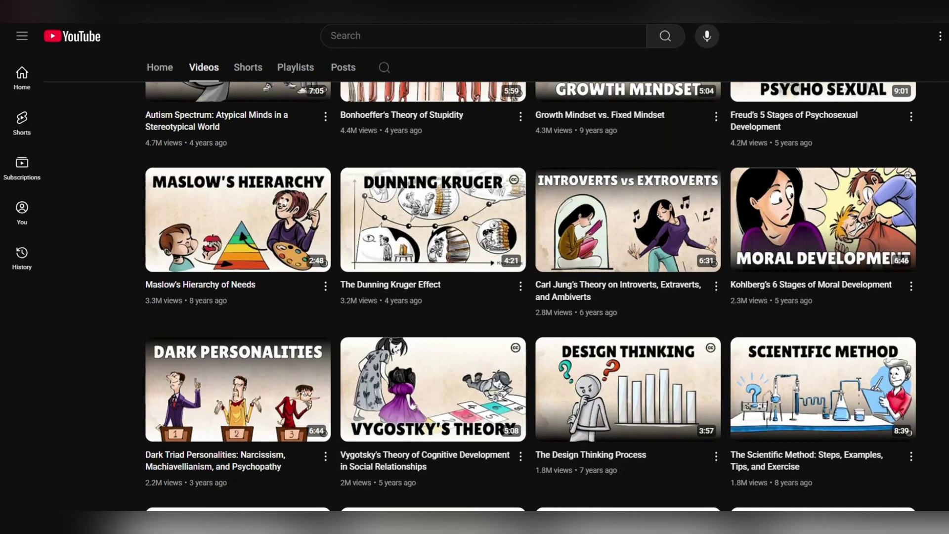
scroll(531, 297, down, 2)
scroll(531, 297, down, 5)
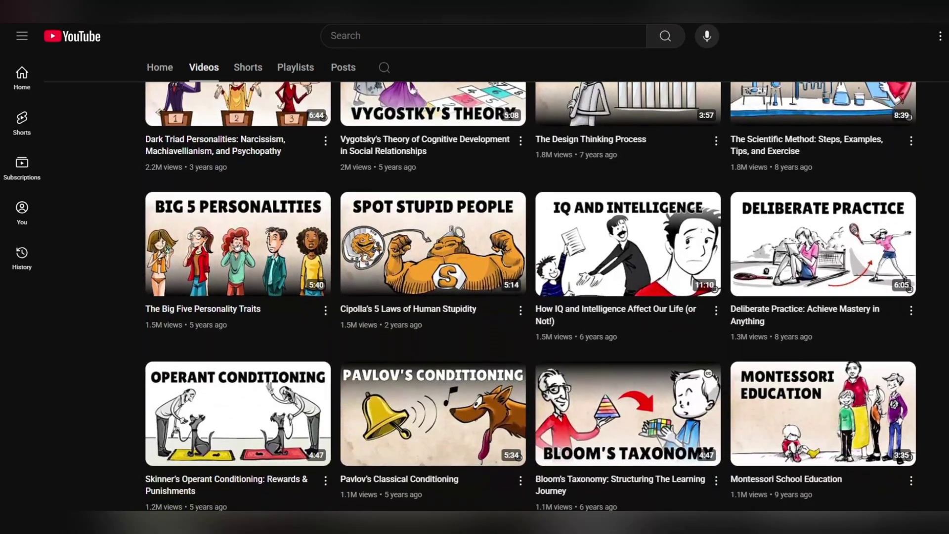
scroll(531, 296, down, 7)
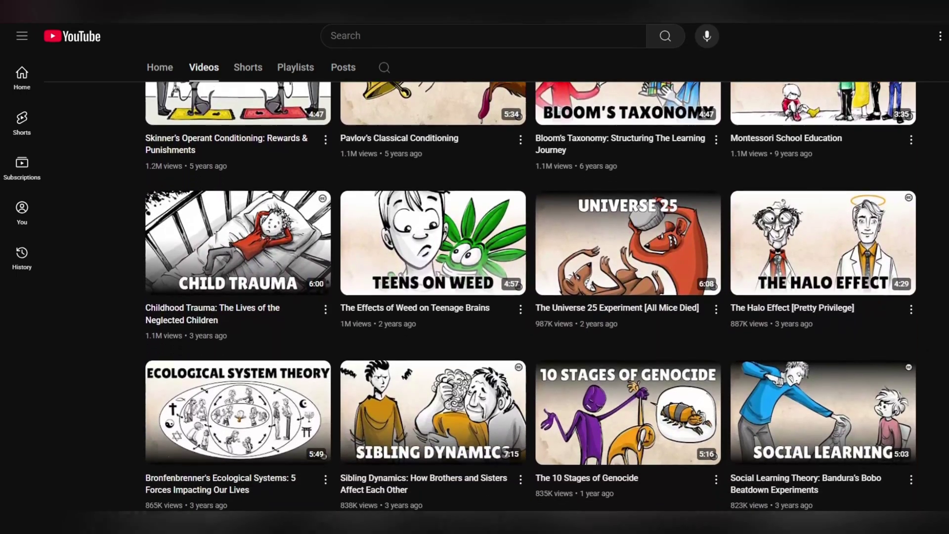
scroll(531, 297, down, 7)
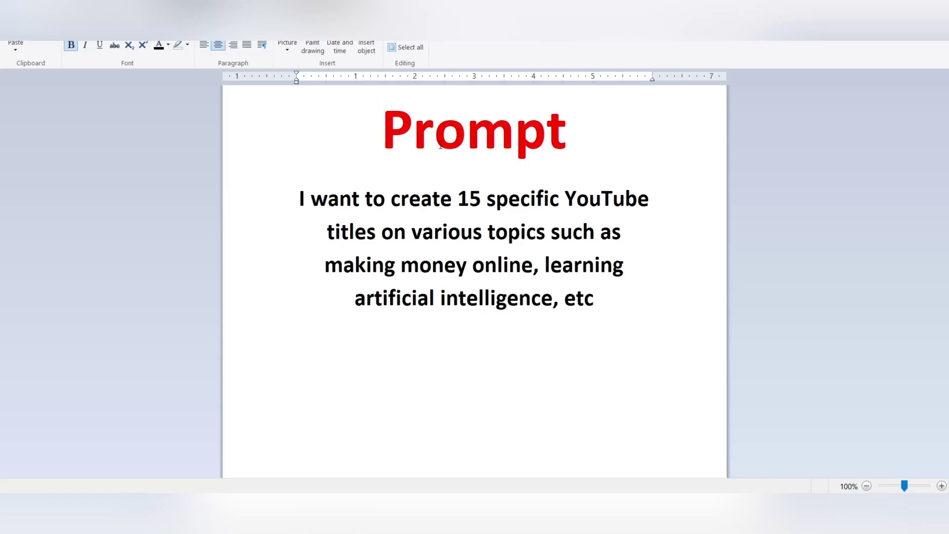
double_click(441, 146)
double_click(285, 192)
key(ctrl+c)
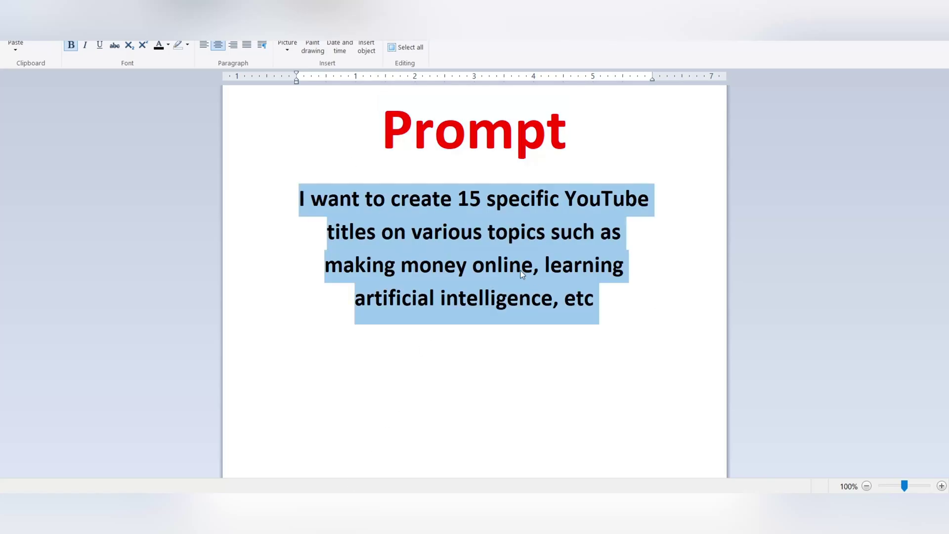
click(318, 449)
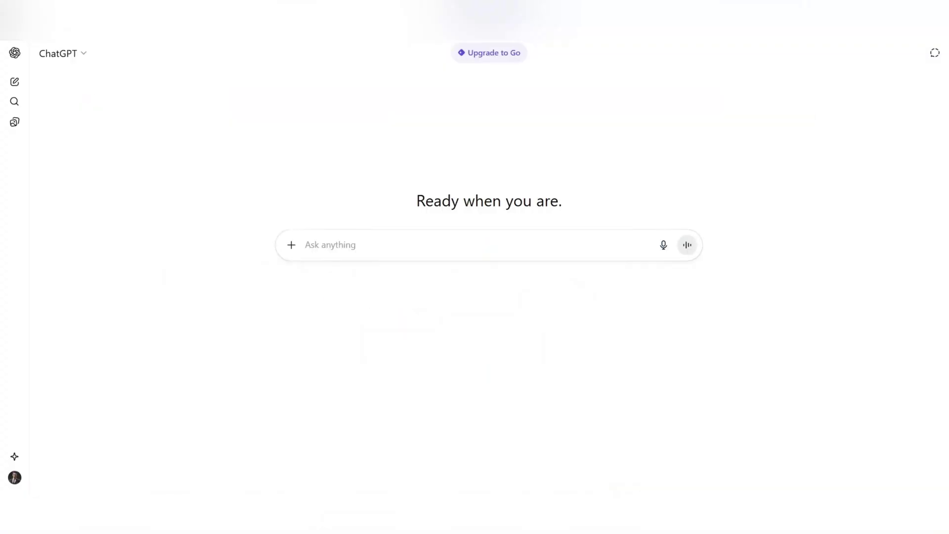
right_click(365, 246)
click(378, 351)
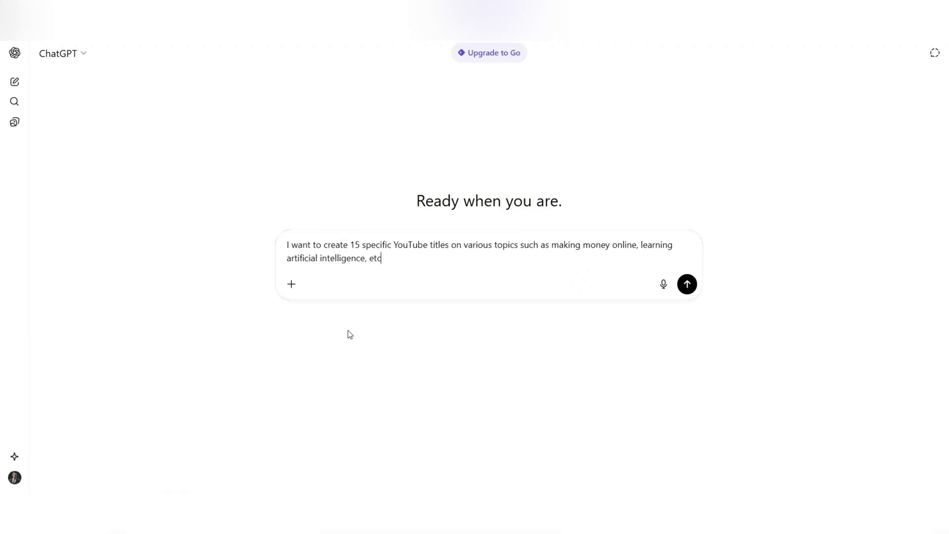
drag(405, 258, 247, 214)
click(443, 263)
click(687, 285)
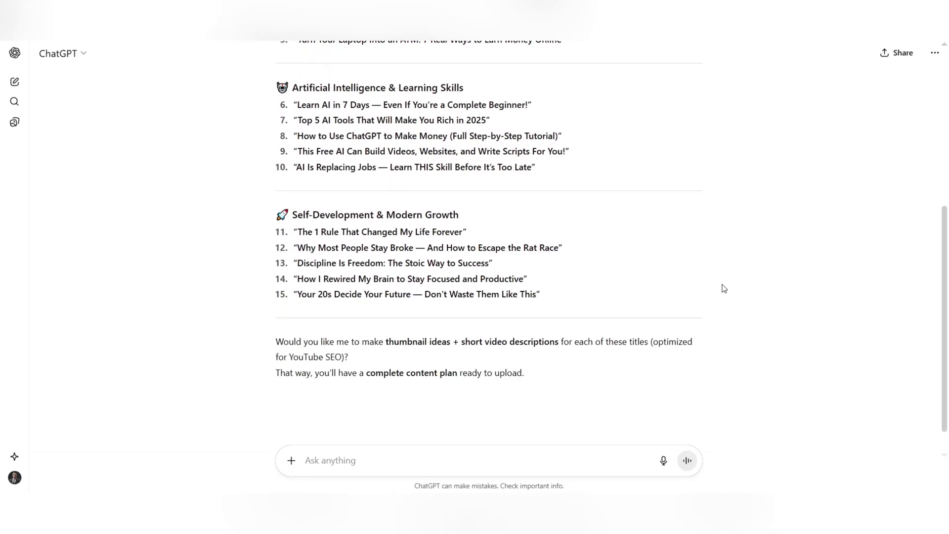
scroll(724, 288, up, 5)
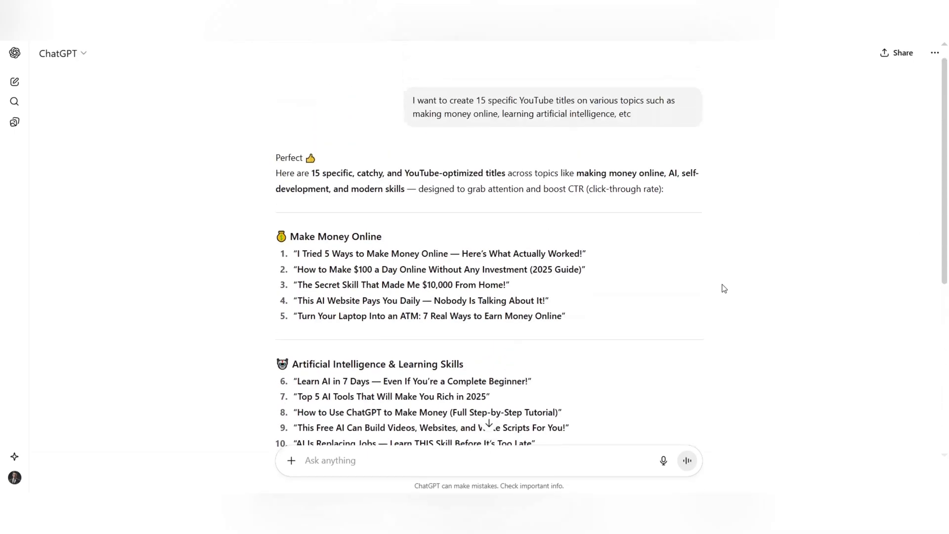
scroll(724, 288, down, 6)
scroll(724, 289, up, 3)
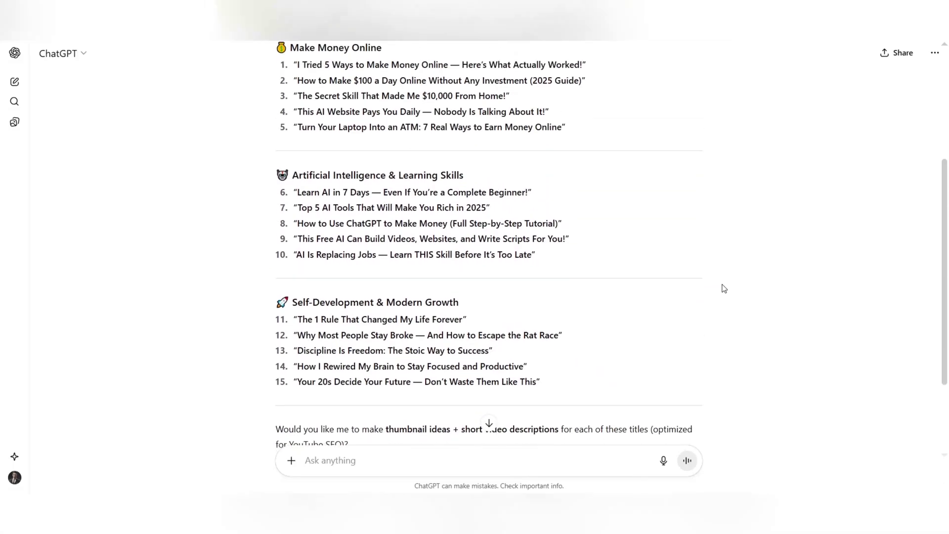
scroll(725, 288, up, 2)
scroll(725, 289, down, 2)
scroll(844, 287, up, 1)
triple_click(416, 270)
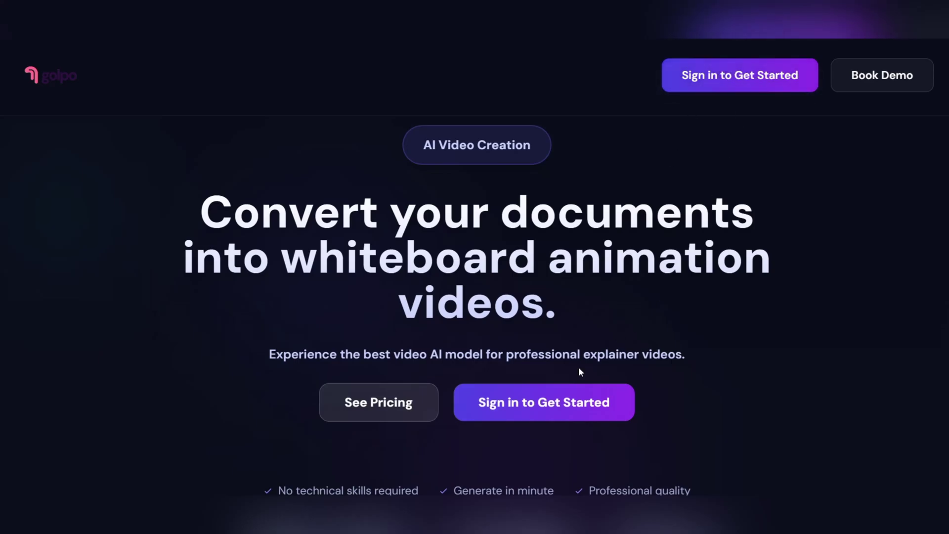
Step: Sign in to Golpo AI using Continue with Google
click(557, 402)
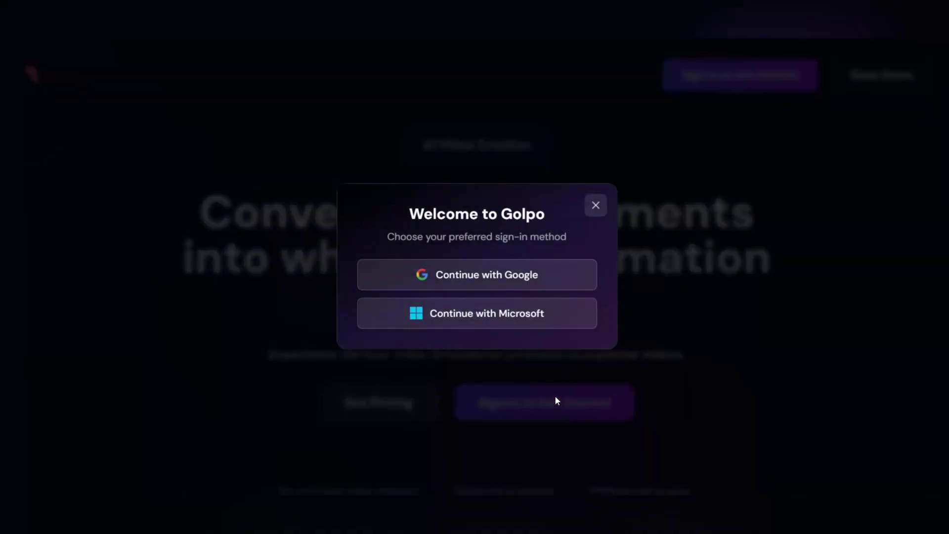
drag(393, 215, 560, 209)
click(547, 223)
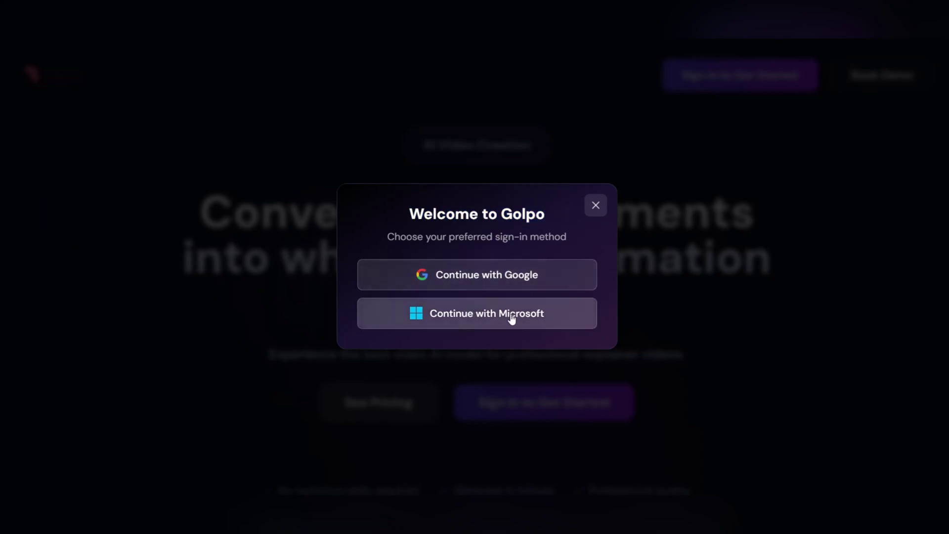
click(490, 276)
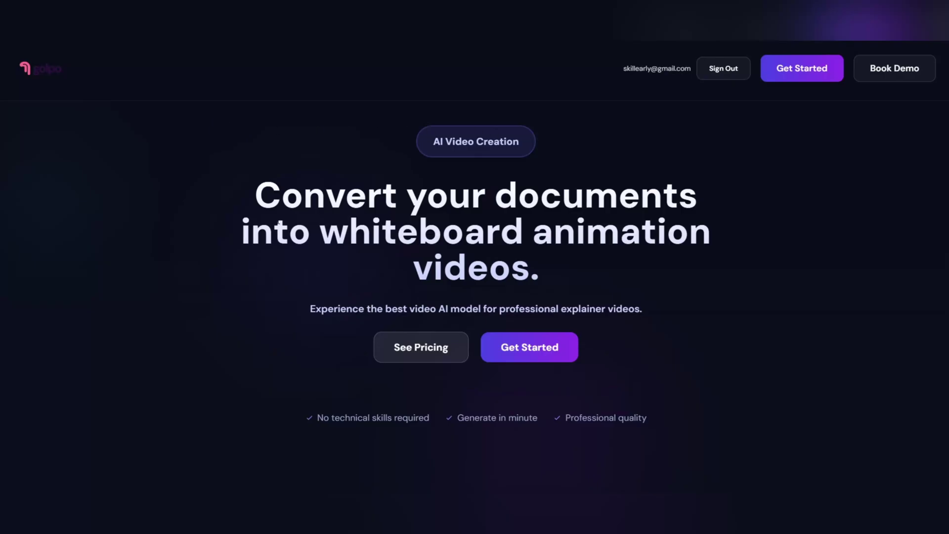
drag(273, 217, 557, 268)
click(558, 270)
Step: Paste 'I Tried 5 Ways to Make Money Online — Here's What Actually Worked!' as the topic
click(539, 342)
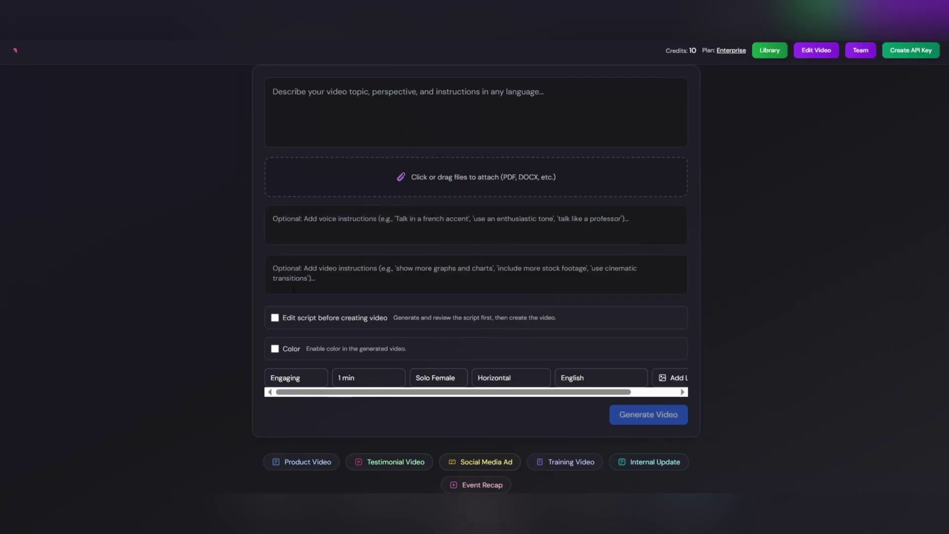
click(294, 92)
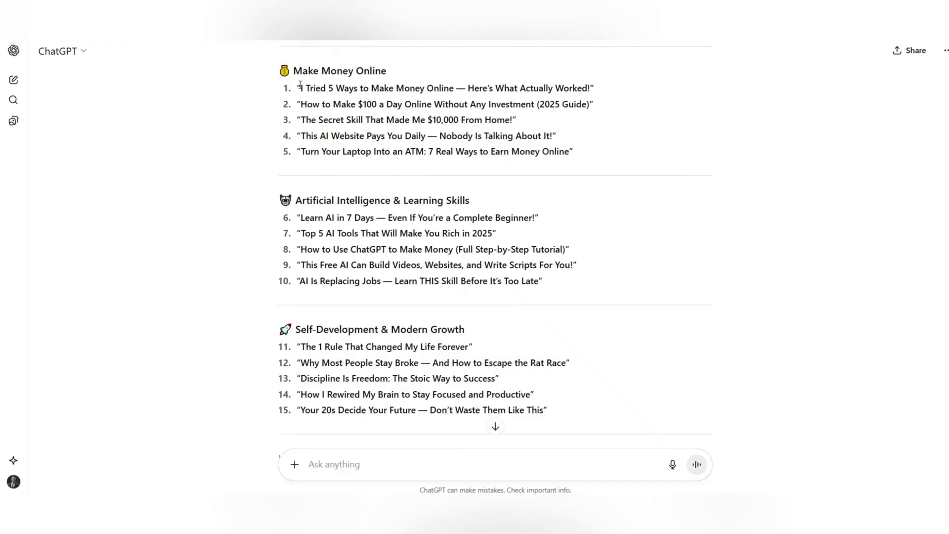
drag(301, 84, 595, 89)
key(ctrl+c)
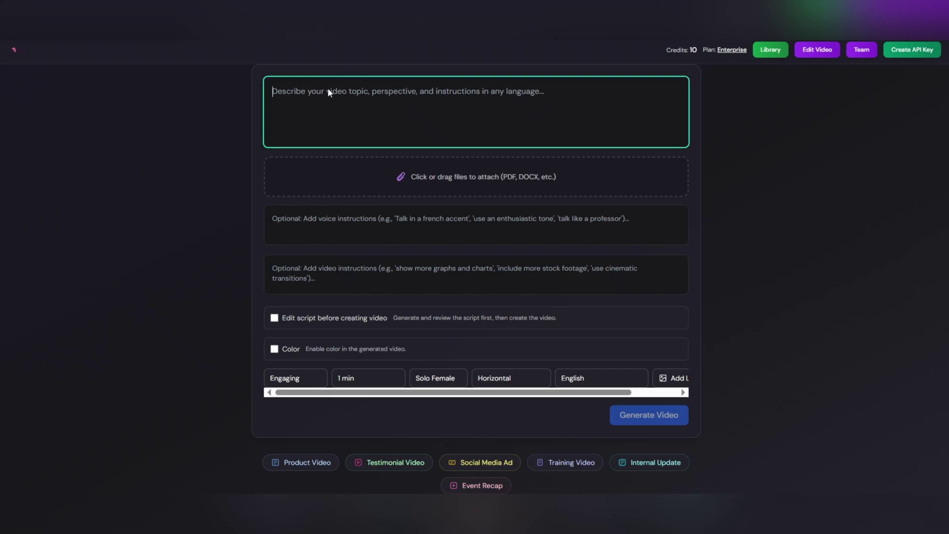
right_click(327, 91)
click(356, 214)
drag(530, 91, 272, 91)
drag(530, 91, 273, 91)
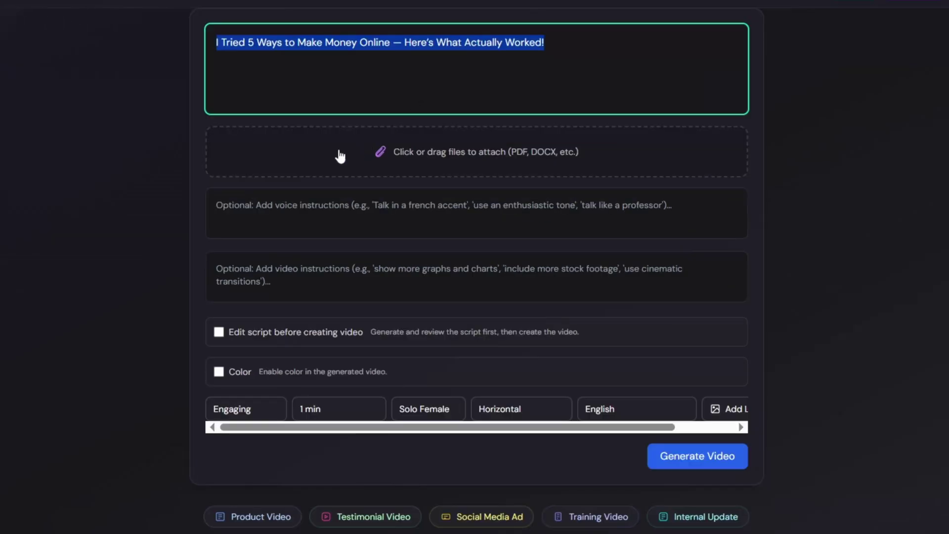
click(640, 67)
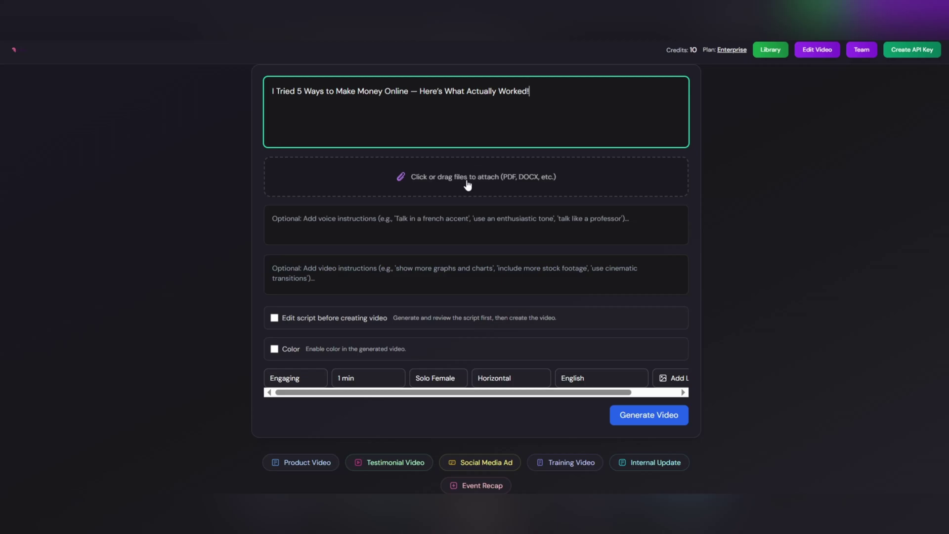
Step: Paste 'Speak like a master' into the voice instructions box
click(426, 237)
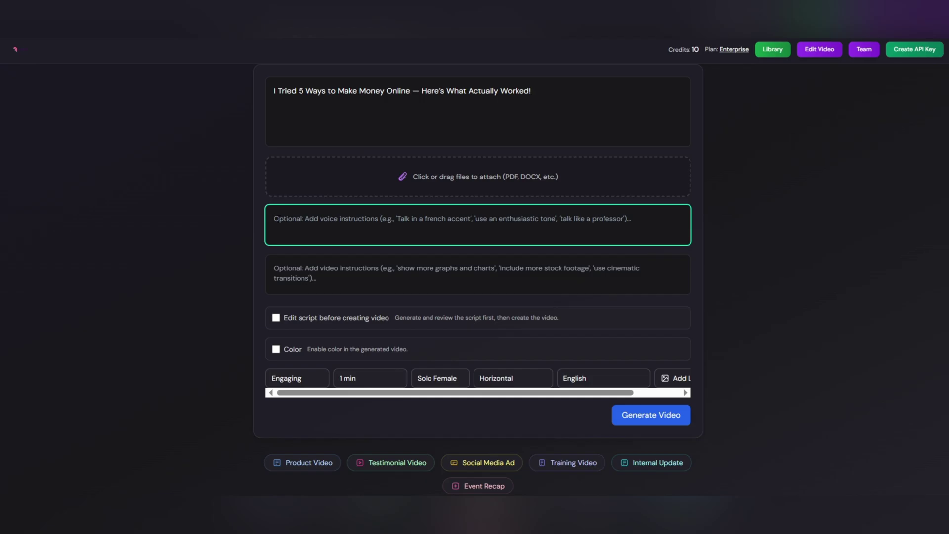
text(Speak like a master)
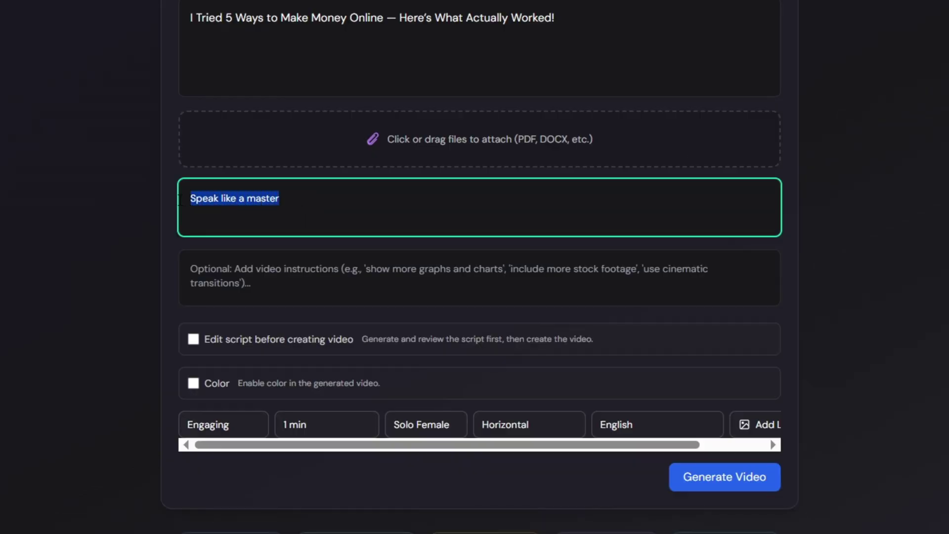
double_click(257, 198)
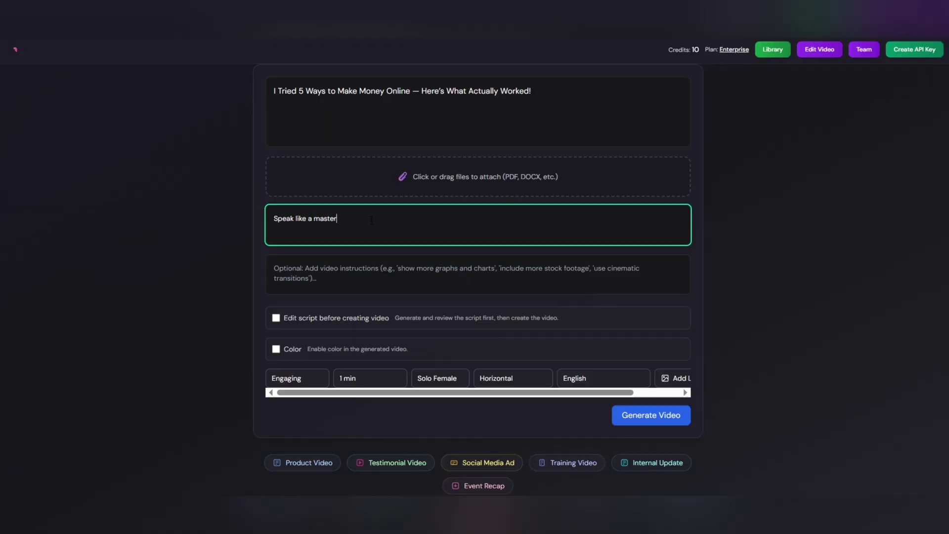
click(433, 287)
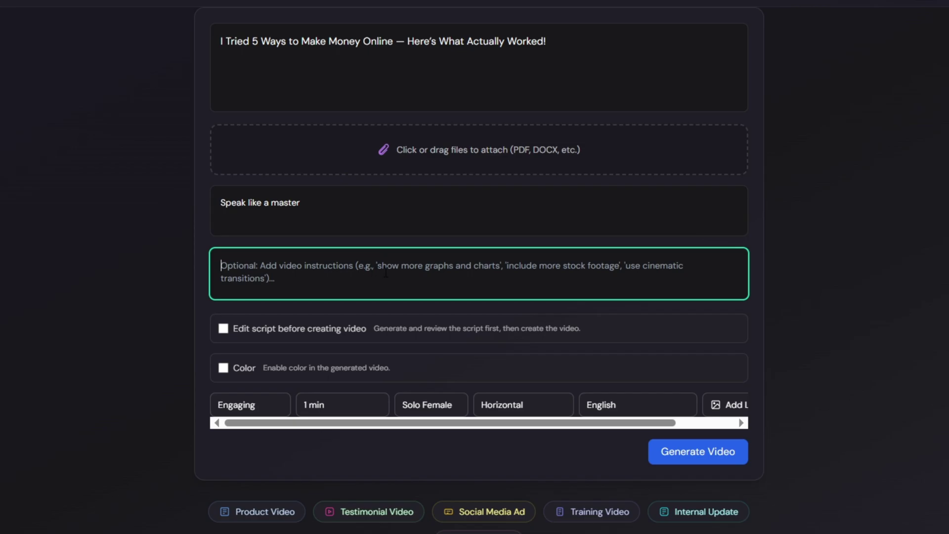
Step: Enter 'Use nature scenes' as the optional video instruction
text(Use nature scenes)
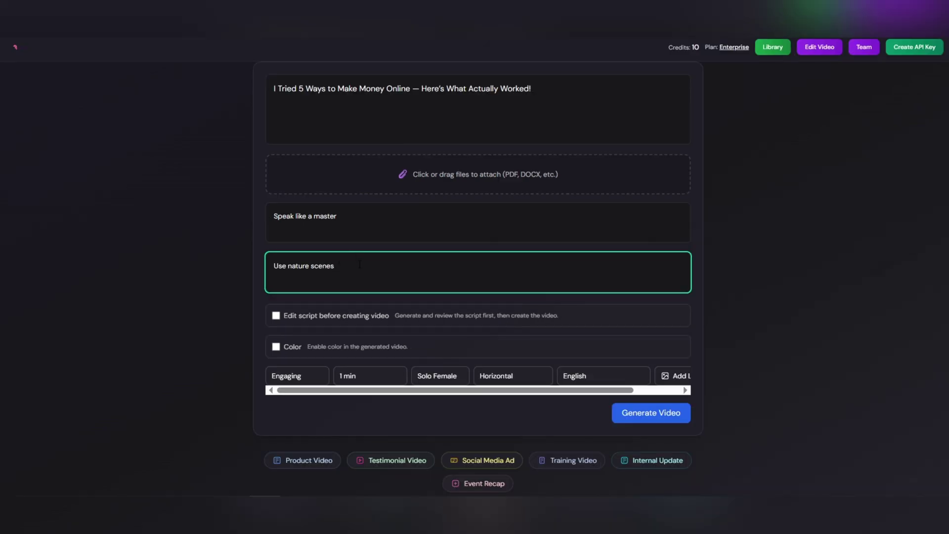
drag(359, 265, 247, 265)
click(299, 266)
triple_click(319, 266)
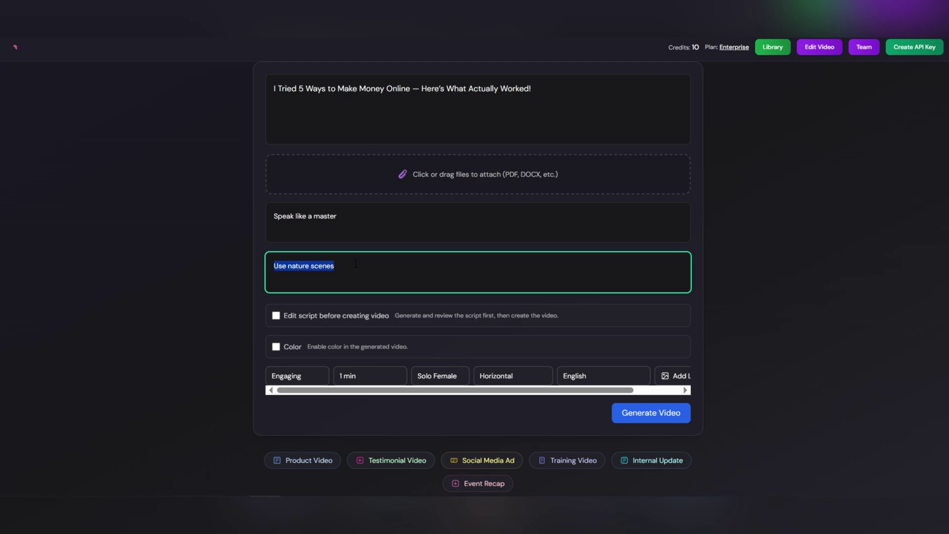
click(362, 264)
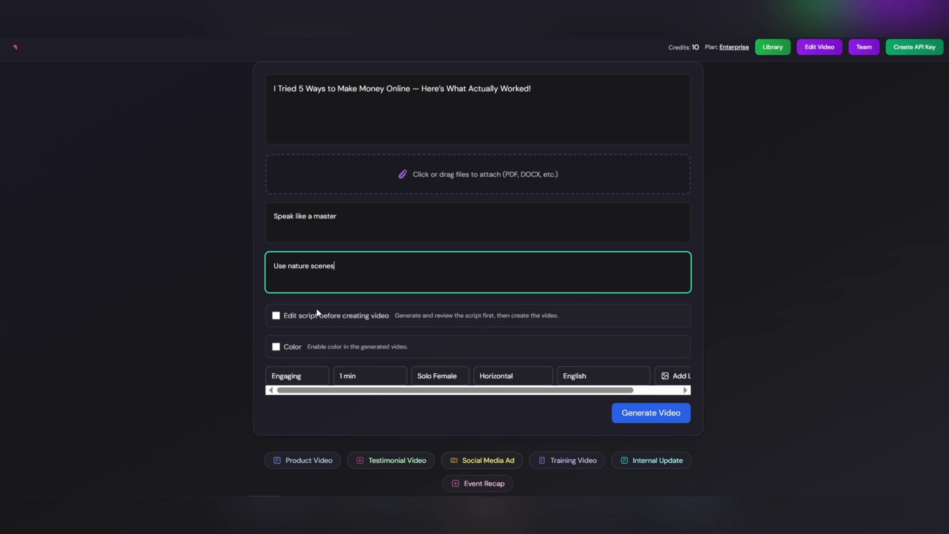
Step: Enable 'Edit script before creating video'
click(276, 316)
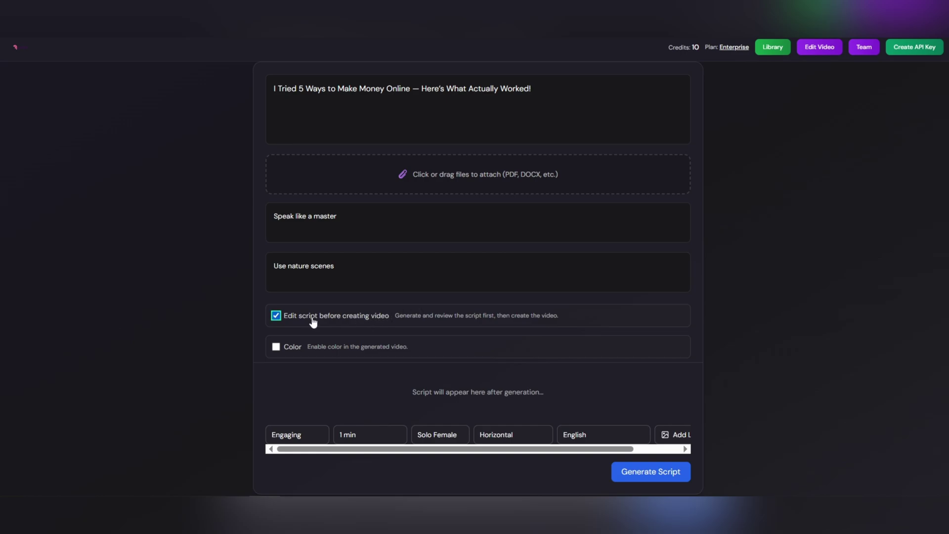
click(276, 316)
click(276, 317)
drag(396, 388, 549, 388)
click(560, 387)
click(284, 318)
click(283, 318)
Step: Enable the Color option for the generated video
click(276, 347)
drag(409, 347, 307, 348)
click(410, 351)
scroll(346, 346, down, 2)
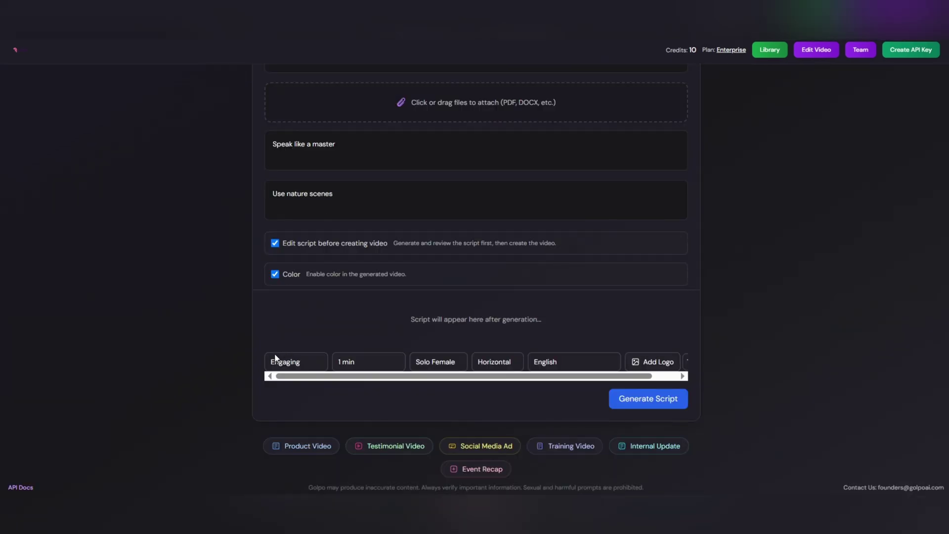
Step: Try the Hyper, Jazz and None styles, then keep Engaging
click(275, 363)
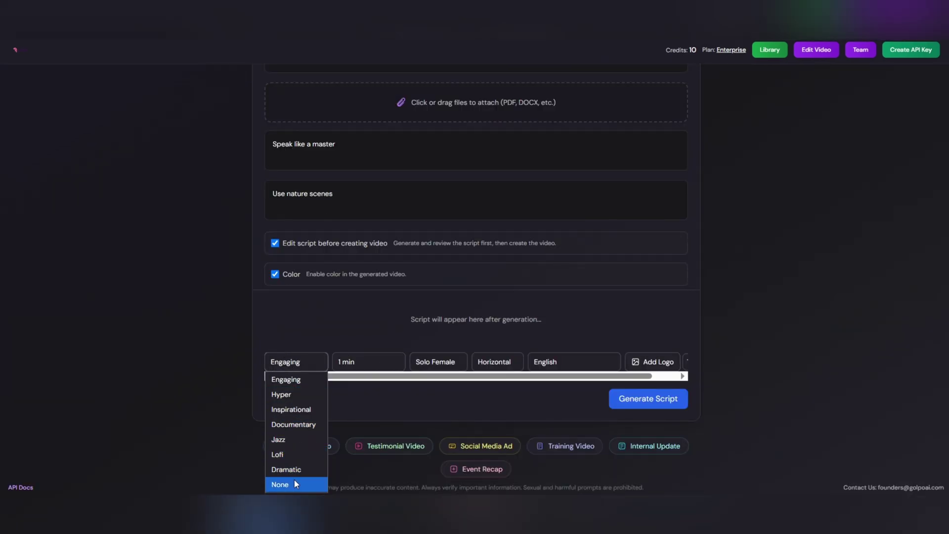
click(292, 394)
click(286, 362)
click(292, 440)
click(286, 362)
click(292, 483)
click(291, 360)
click(292, 377)
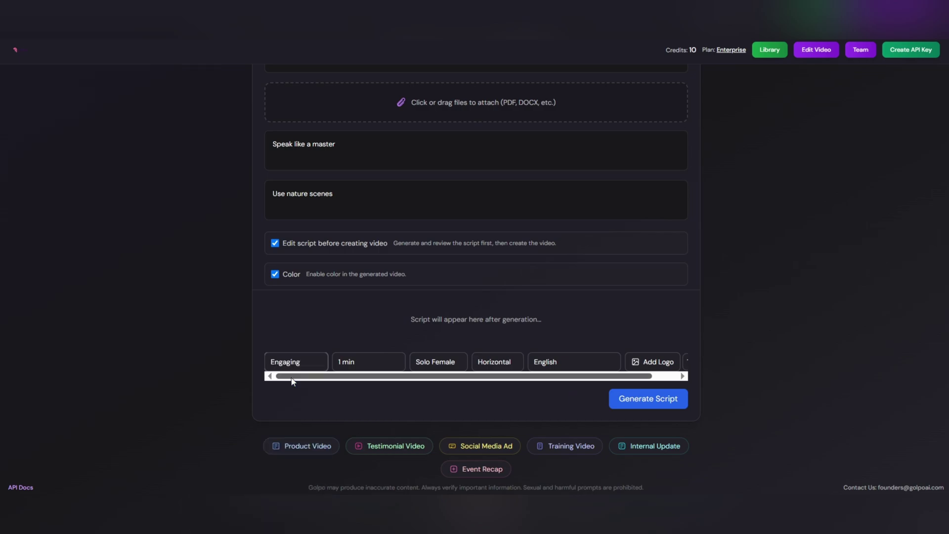
Step: Set the video length to 2 min
click(338, 362)
click(357, 377)
click(349, 372)
click(345, 403)
click(348, 375)
click(346, 388)
click(346, 377)
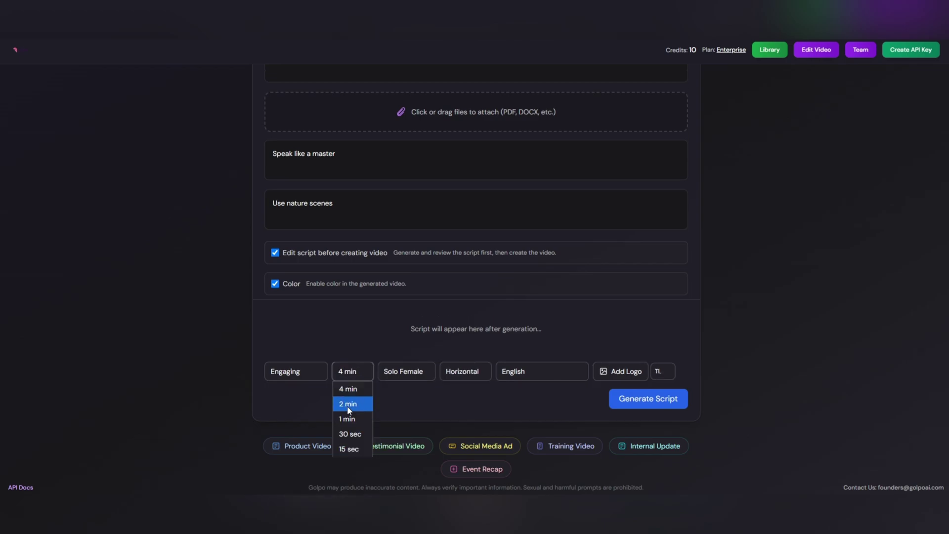
click(347, 404)
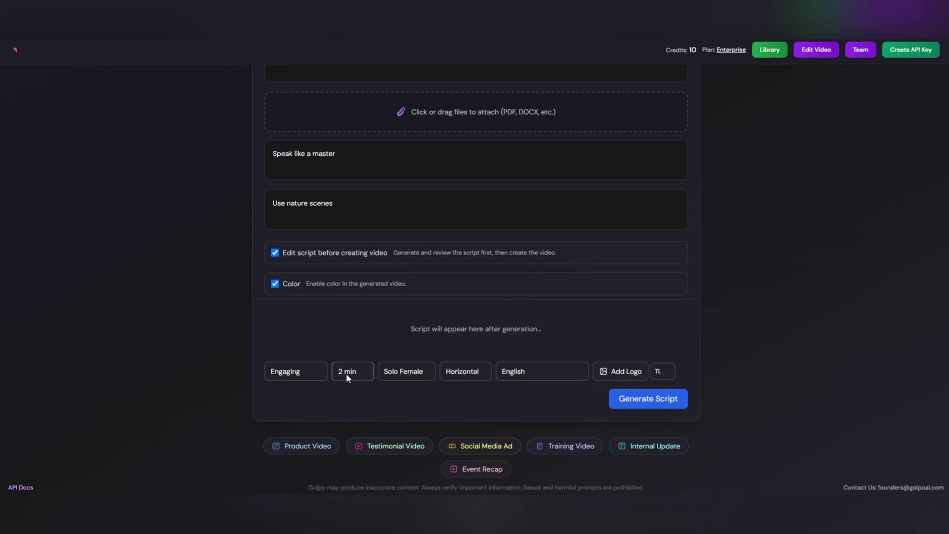
Step: Choose the Solo Male narrator and keep Horizontal orientation
click(404, 372)
click(403, 389)
click(405, 376)
click(403, 401)
click(475, 375)
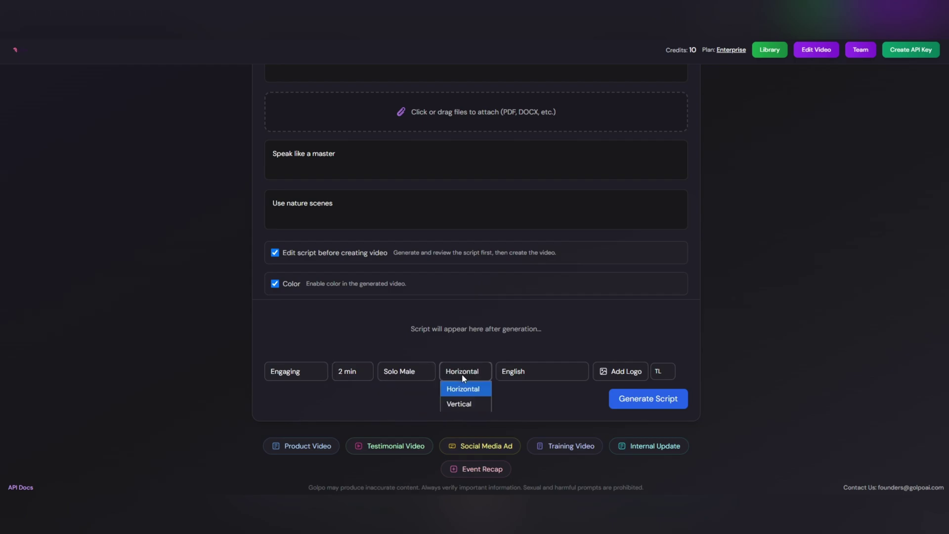
click(458, 389)
click(461, 375)
click(461, 375)
Step: Look through the language list and keep English
click(524, 373)
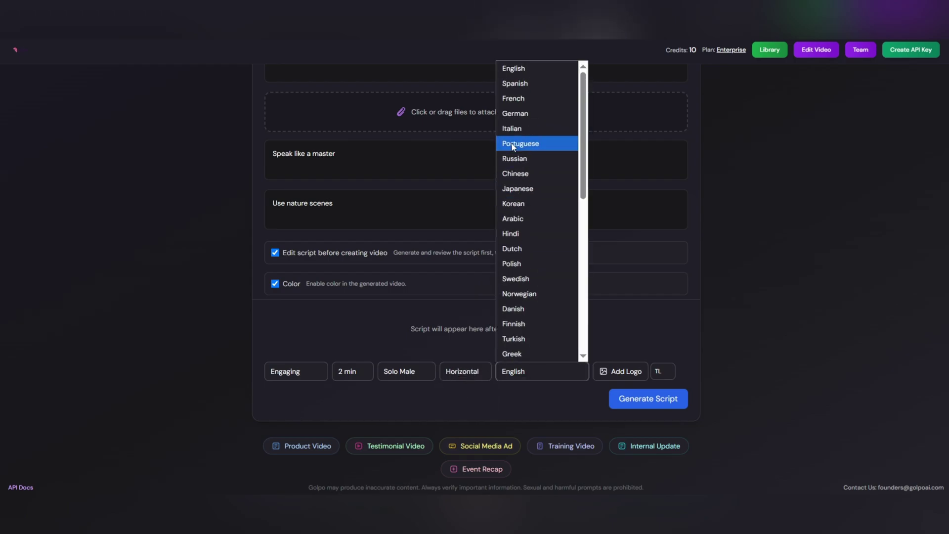
scroll(536, 254, down, 5)
scroll(538, 215, up, 8)
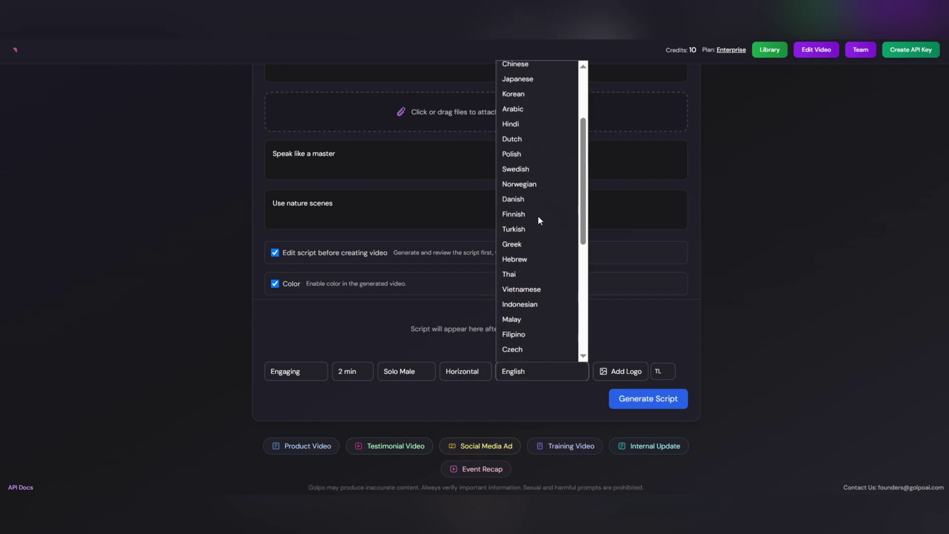
click(537, 368)
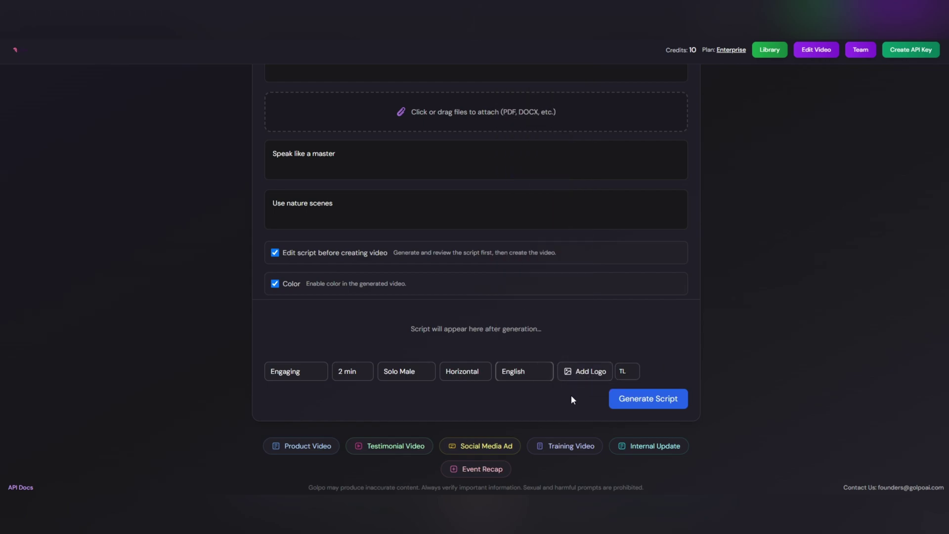
Step: Generate the script, then create the video from it
click(650, 403)
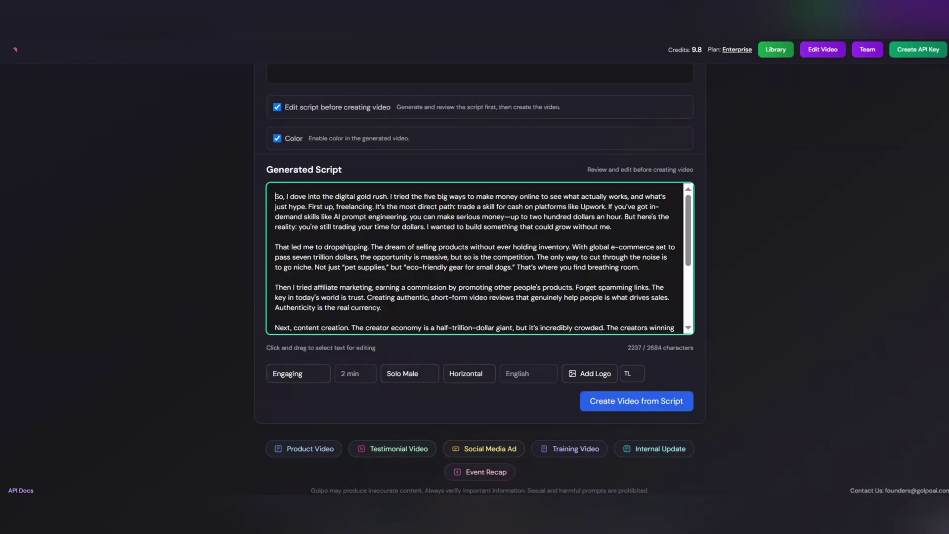
scroll(494, 236, up, 3)
click(628, 402)
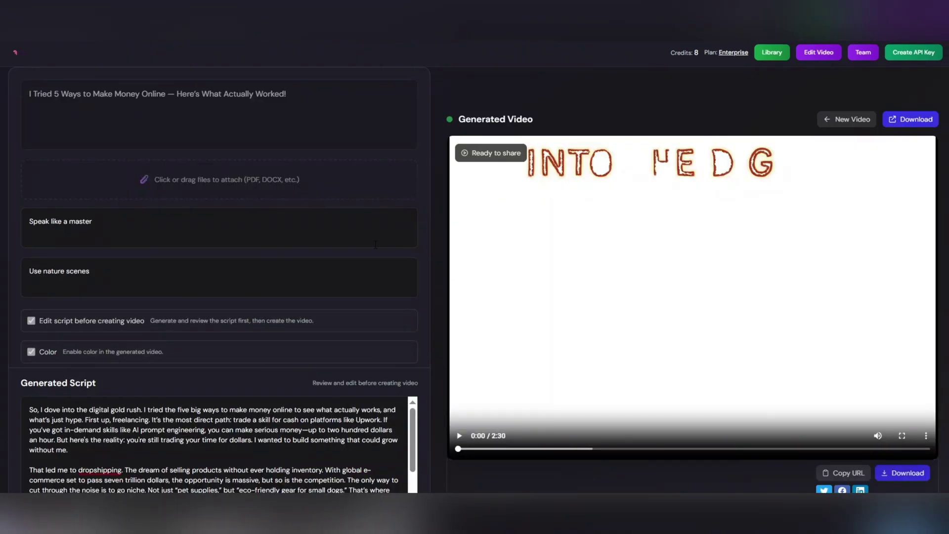
Step: Review the finished 2:30 video and check the player's options menu
scroll(375, 245, down, 3)
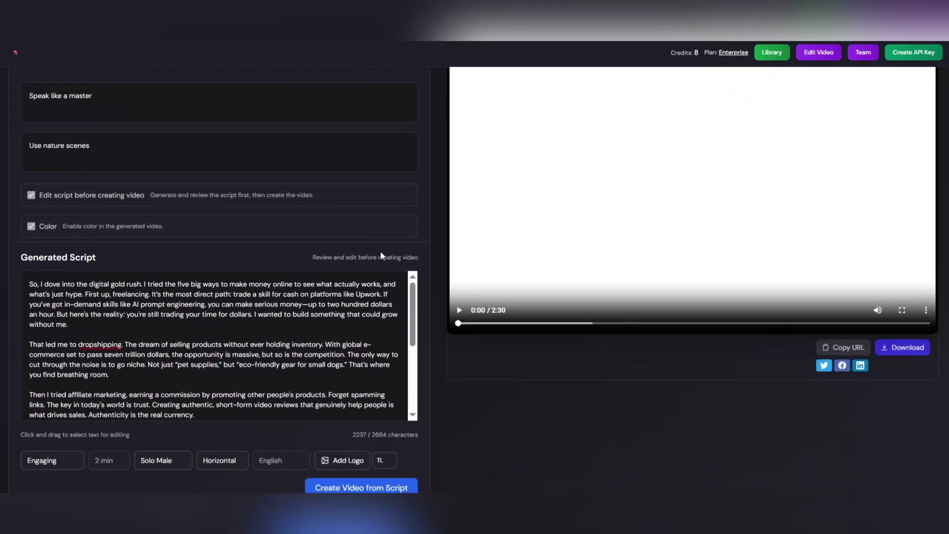
scroll(167, 323, down, 3)
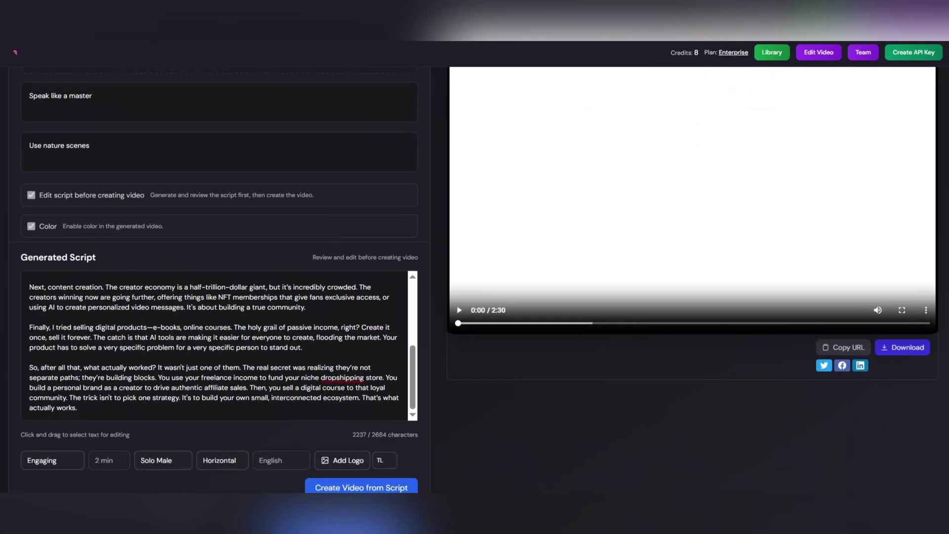
scroll(167, 322, up, 3)
scroll(471, 272, up, 3)
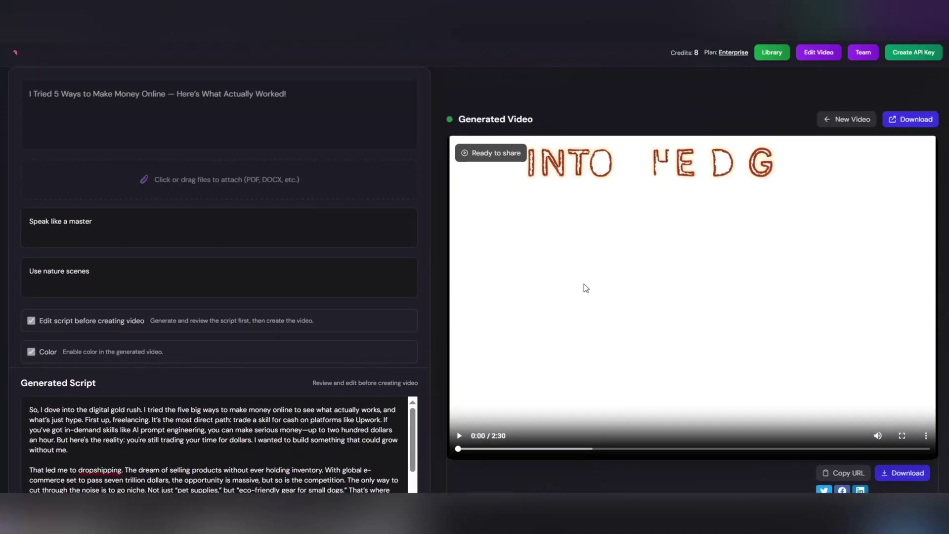
scroll(826, 398, down, 2)
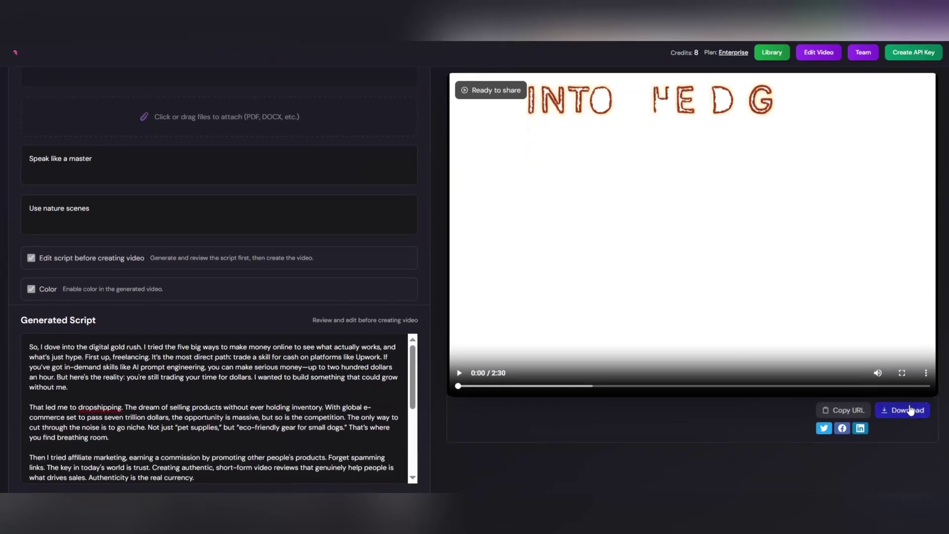
click(926, 374)
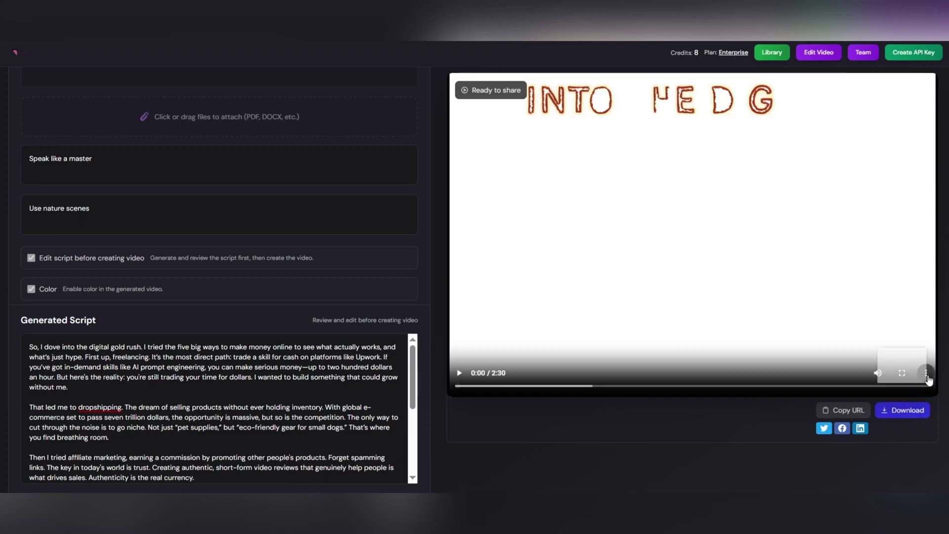
click(911, 414)
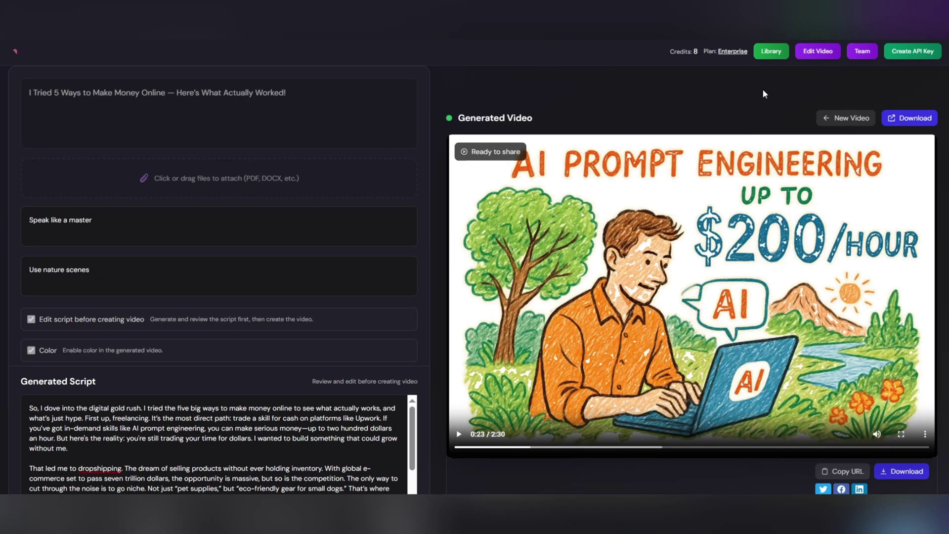
Step: Open the video's clips and select Clip 1 for editing
click(816, 51)
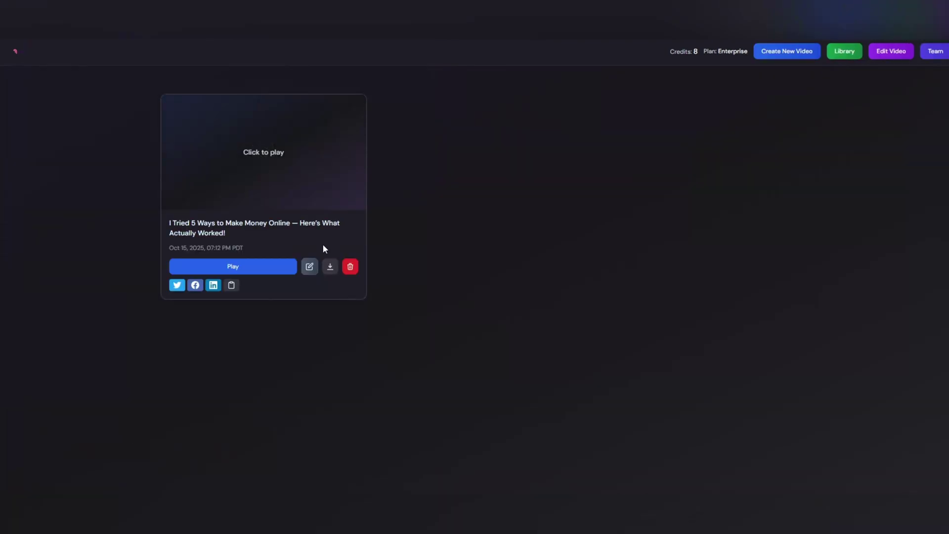
click(309, 266)
scroll(475, 296, down, 3)
scroll(474, 297, down, 6)
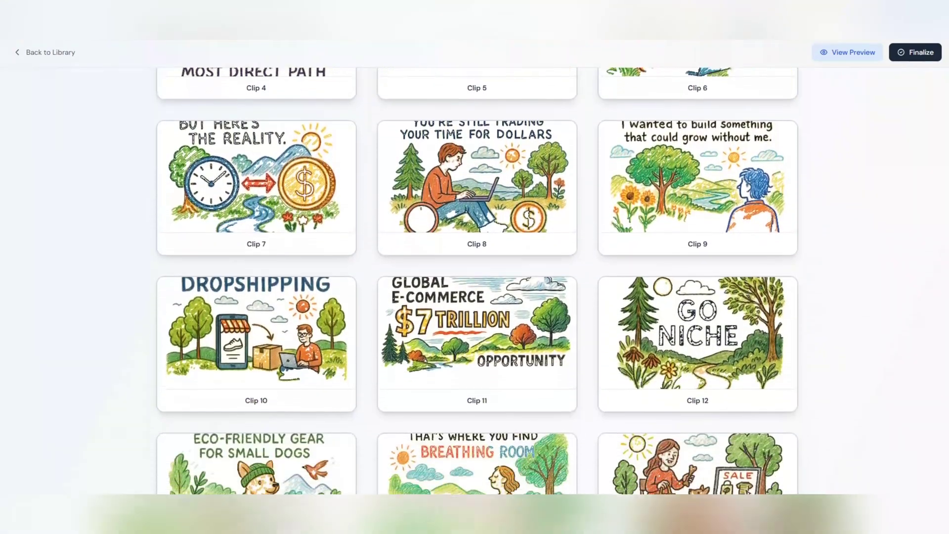
scroll(475, 297, down, 10)
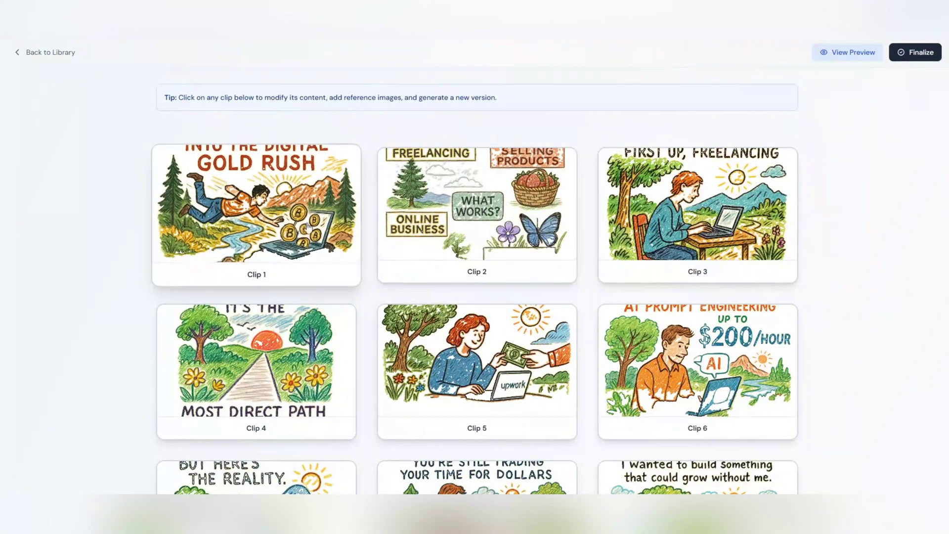
click(286, 245)
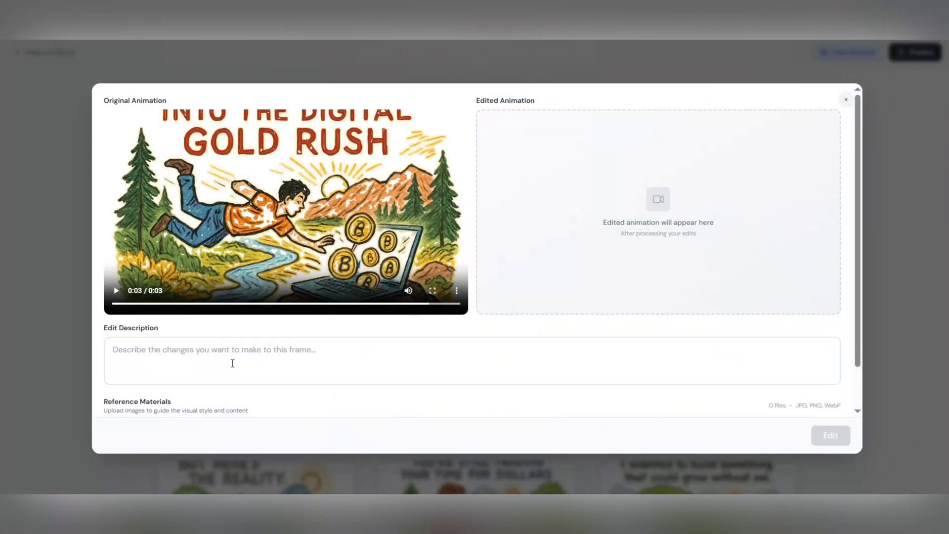
scroll(223, 356, down, 1)
Step: Paste the blue-shirt, glowing-laptop, shiny-coins description and generate the edited Clip 1
click(223, 323)
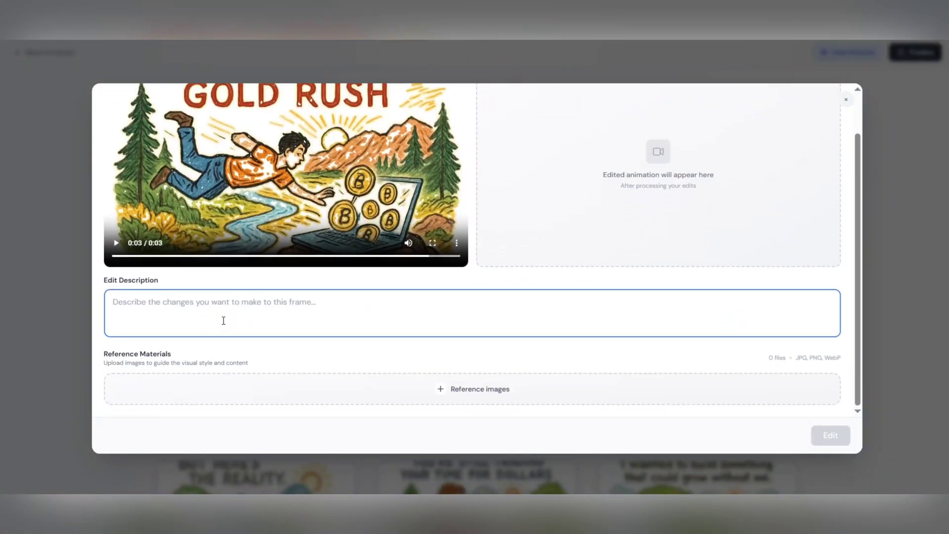
scroll(274, 365, up, 1)
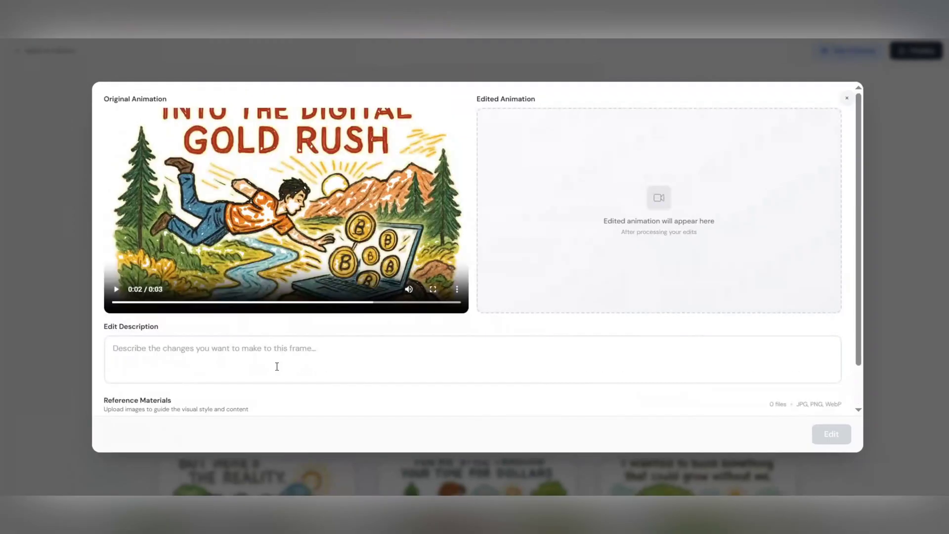
text("Make the man’s shirt blue instead of orange, add a glowing light effect around the laptop, and make the bitcoin coins appear shiny and animated as they pop out.")
drag(112, 348, 765, 348)
click(764, 349)
click(834, 439)
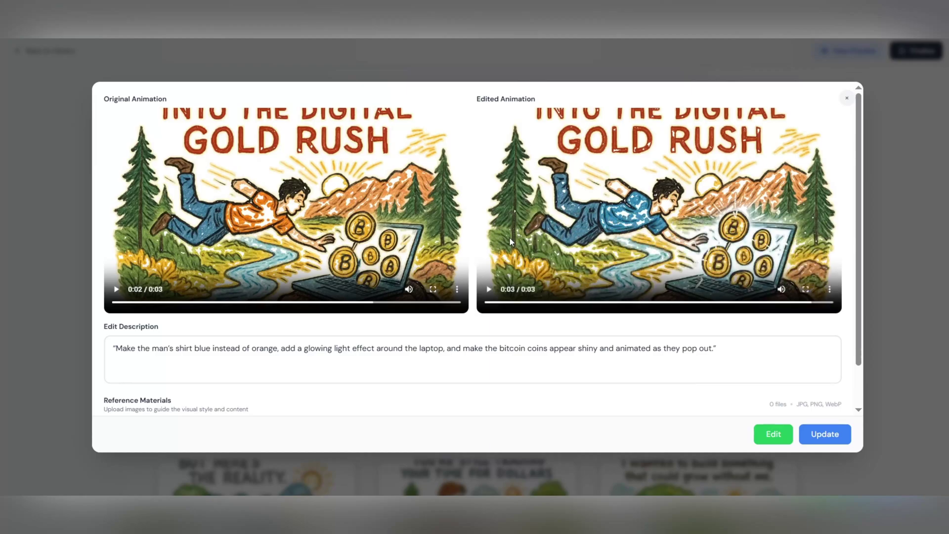
click(713, 244)
Step: Replace Clip 1 with the edited version and finalize the video
click(829, 426)
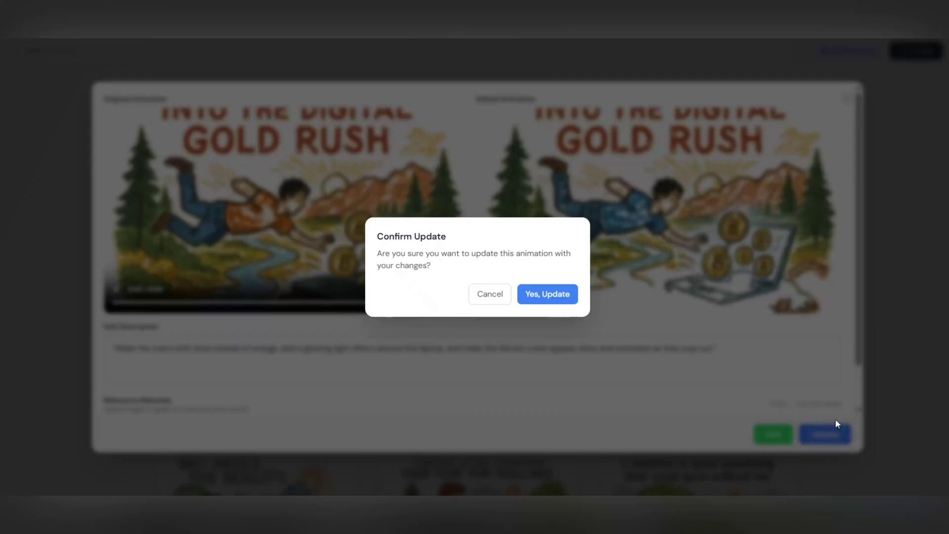
click(547, 294)
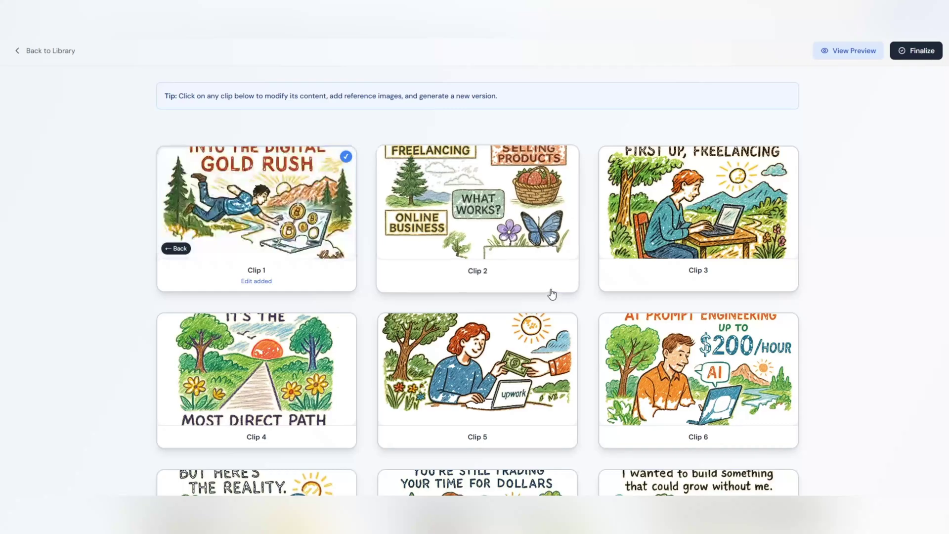
click(916, 52)
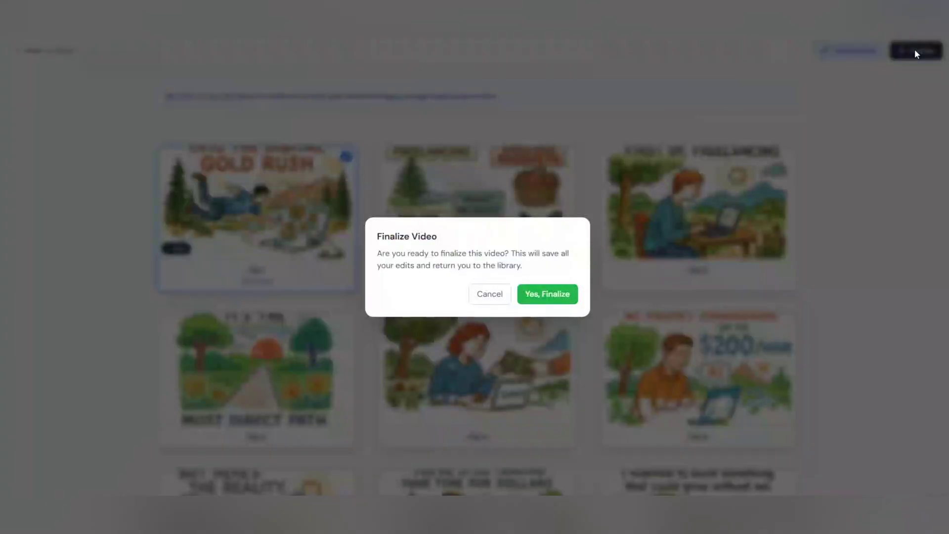
click(548, 295)
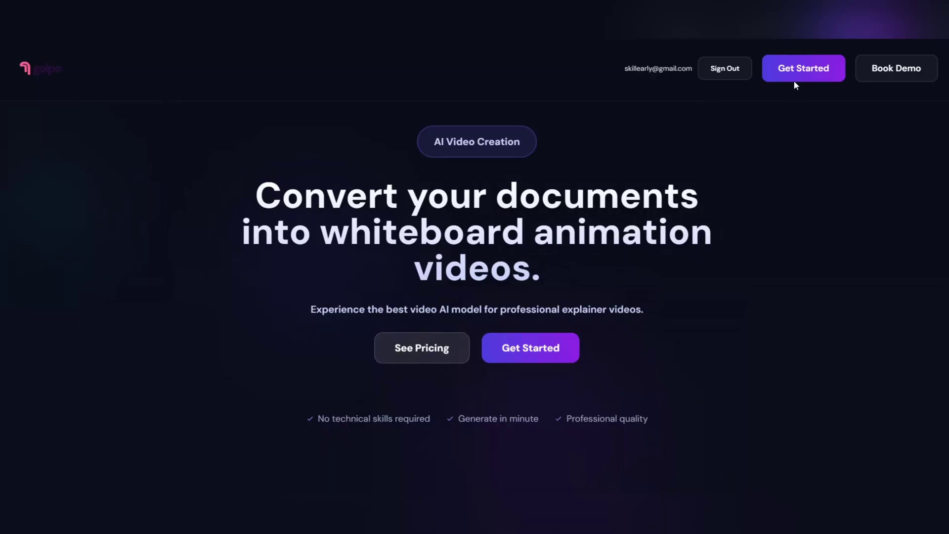
Step: Open the blank new-video creation form, which now shows 0 credits and a No Credits notice
click(525, 348)
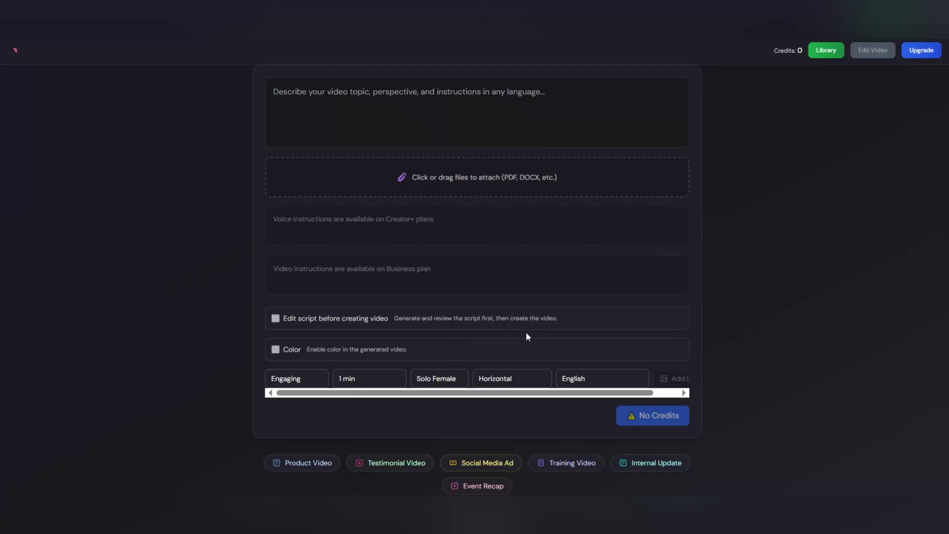